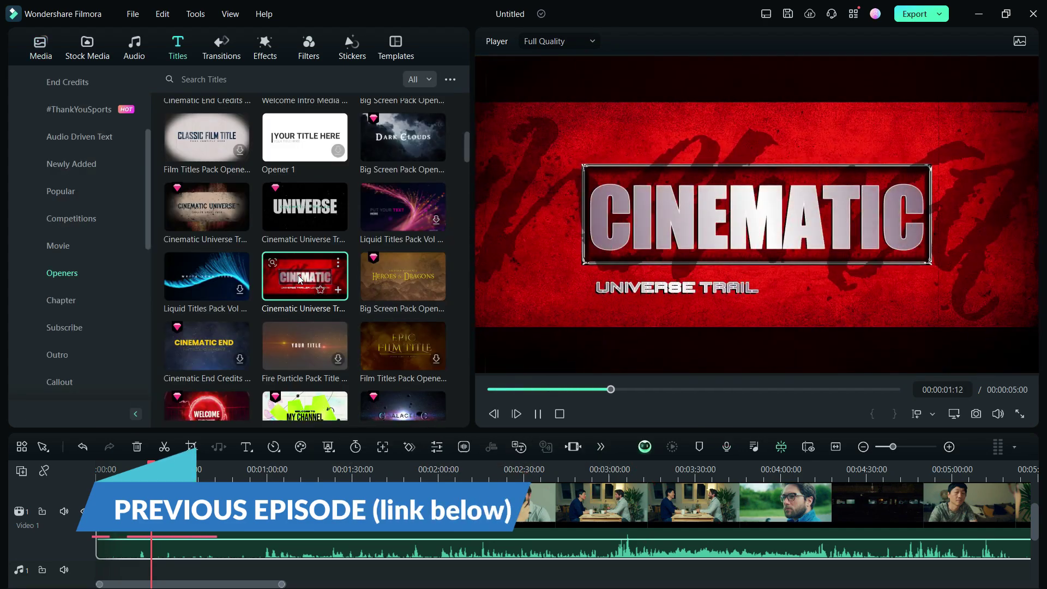
Preview another opener title pack from the trending titles list.
scroll(297, 275, "down", 4)
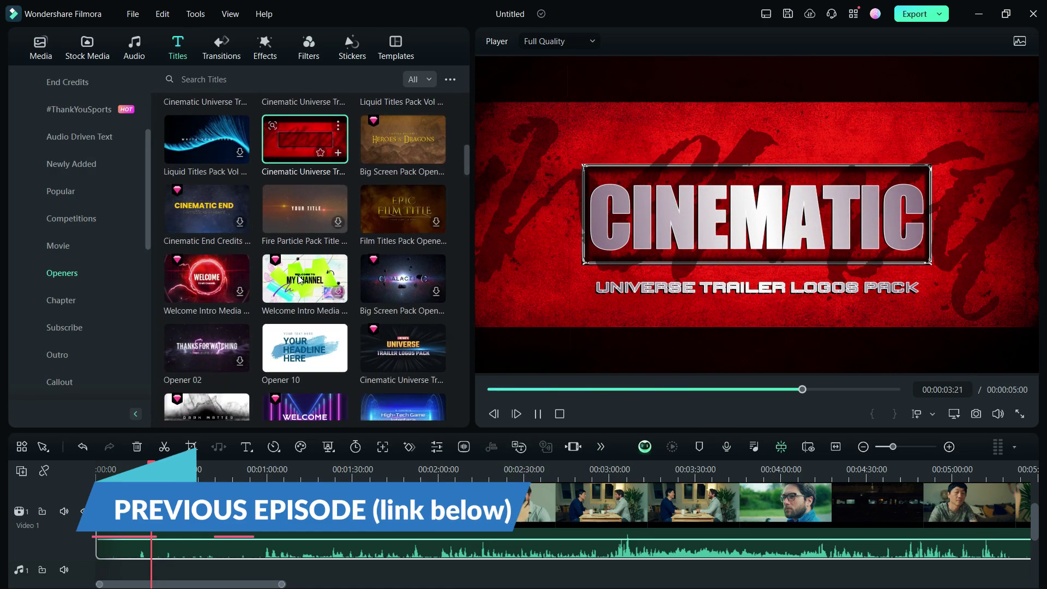
left_click(208, 312)
scroll(208, 308, "down", 4)
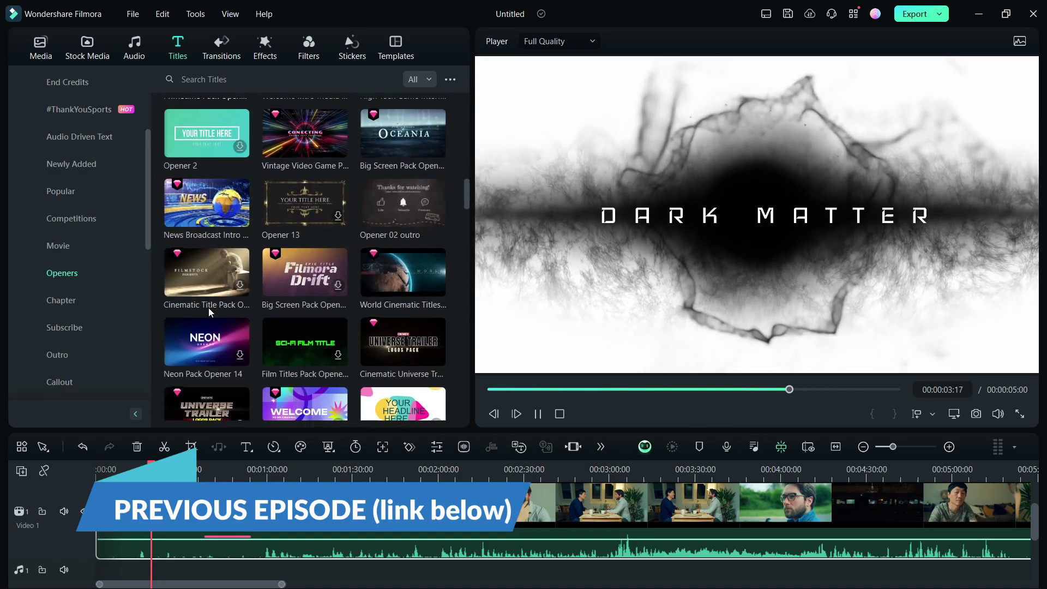
Search titles for 'HORROR' and preview the Cinematic Horror Pack title.
left_click(231, 79)
type("HORROR")
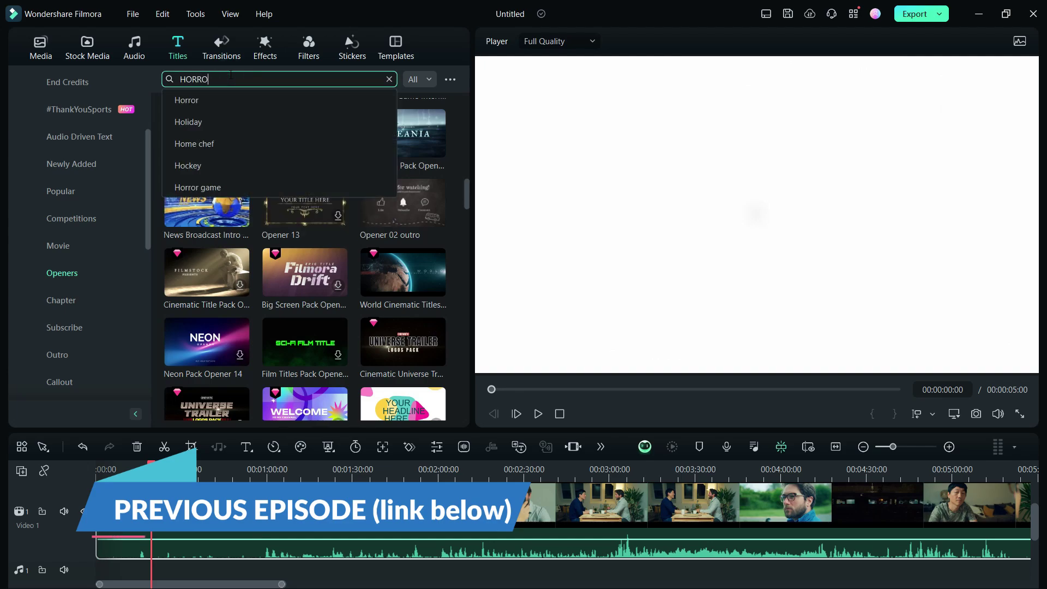
key("Return")
left_click(303, 266)
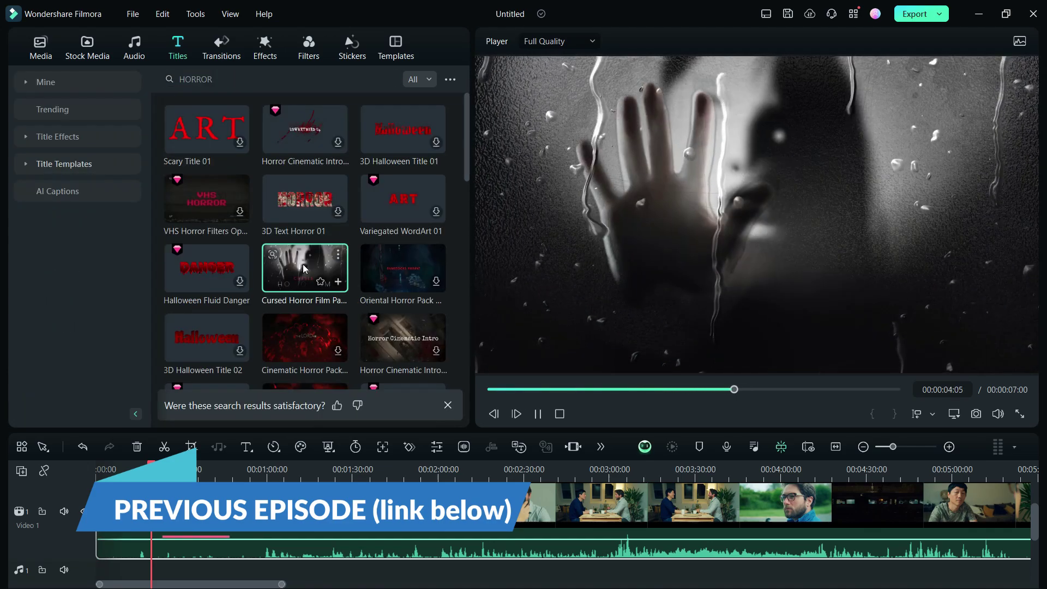
scroll(303, 268, "down", 1)
left_click(299, 248)
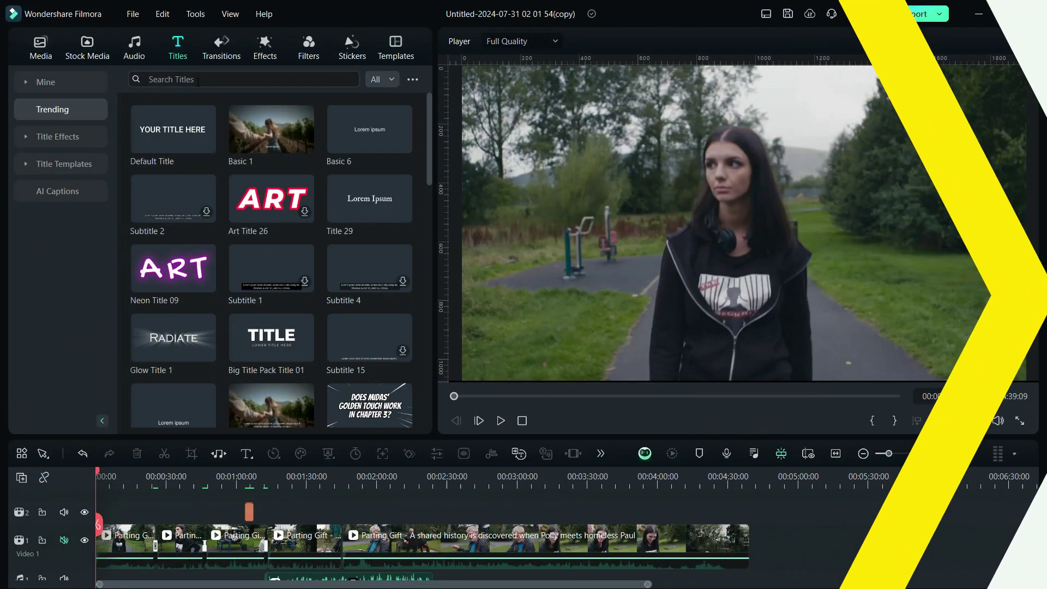
Run a 'moods social media' titles search and open its Social Media Stories collection.
left_click(196, 80)
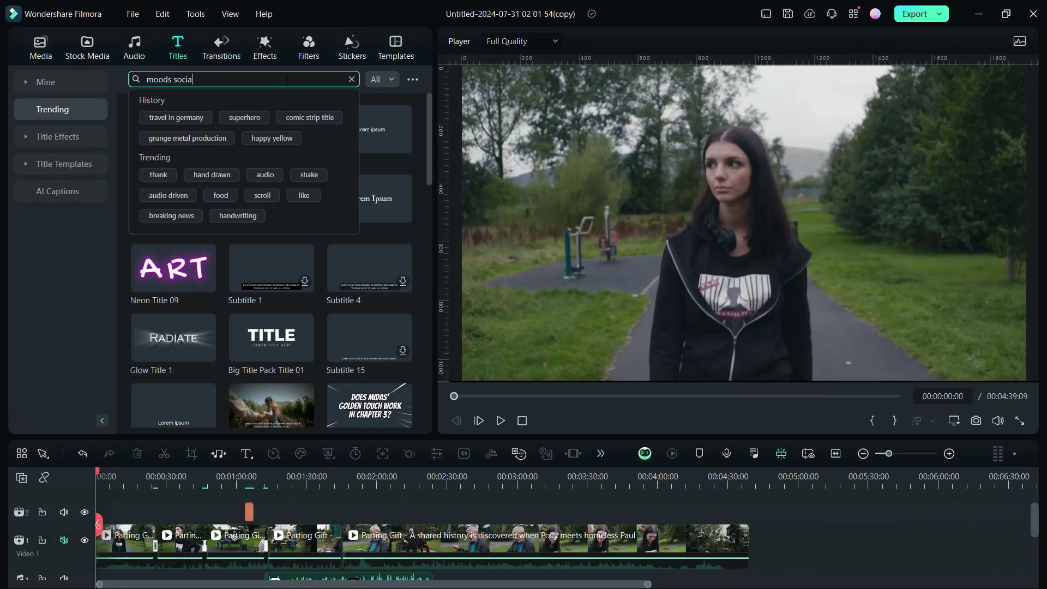
type("moods social media")
key("Return")
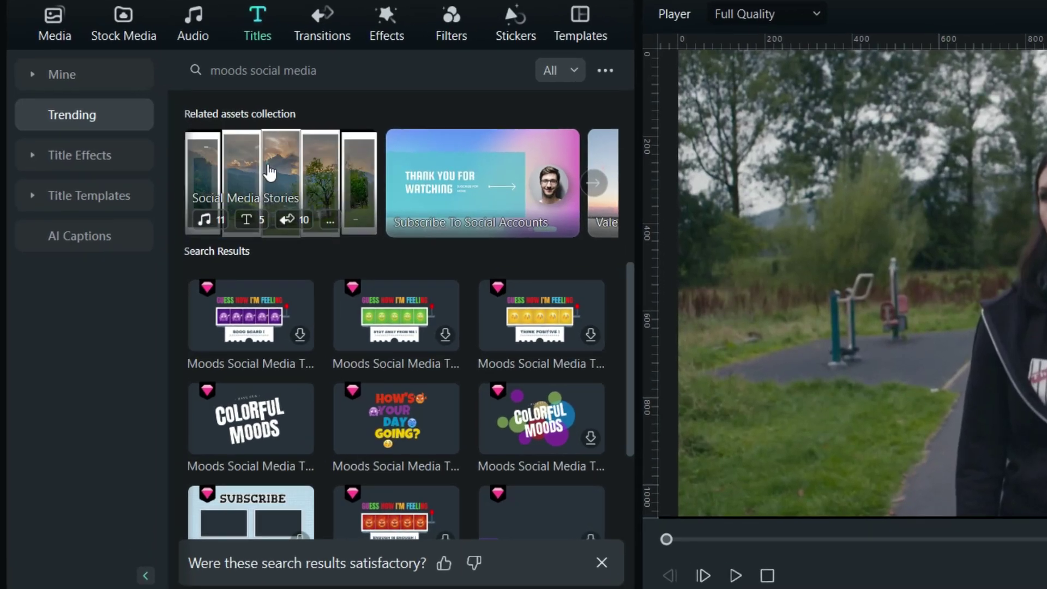
left_click(184, 143)
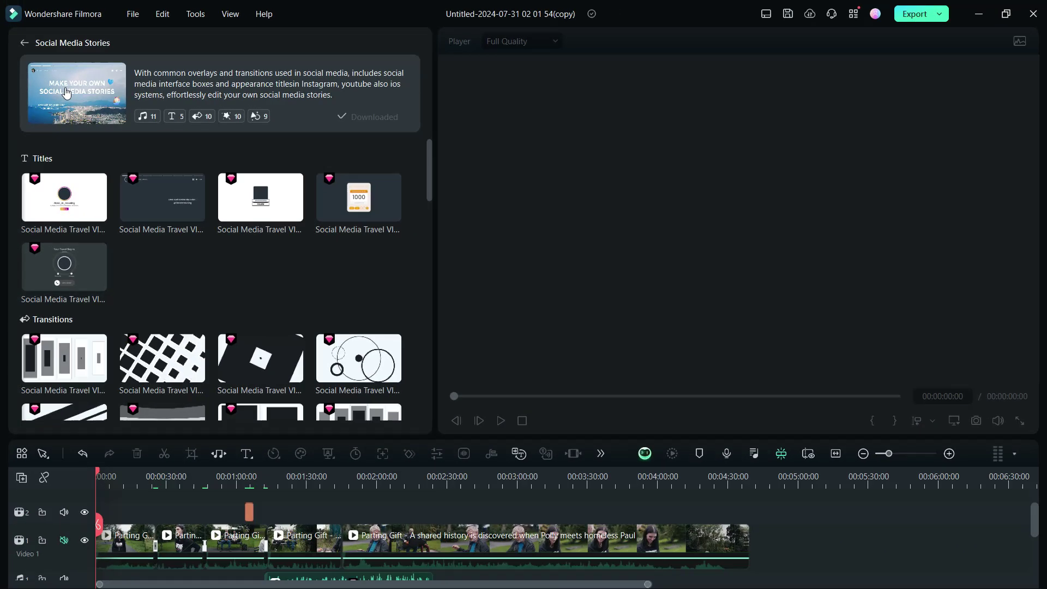
left_click(77, 95)
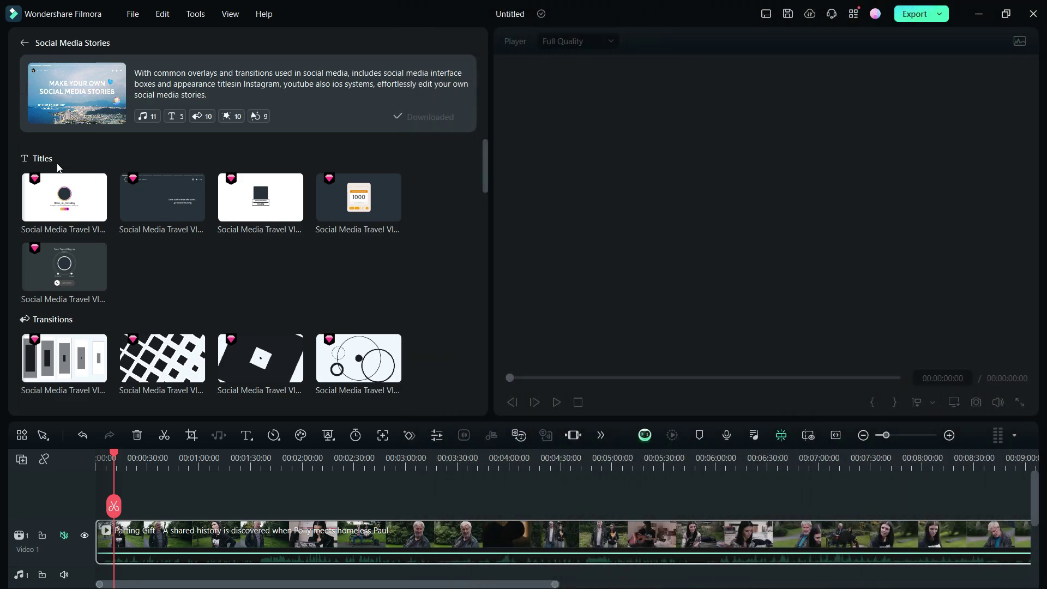
Preview the first and fifth Social Media Travel titles.
left_click(62, 205)
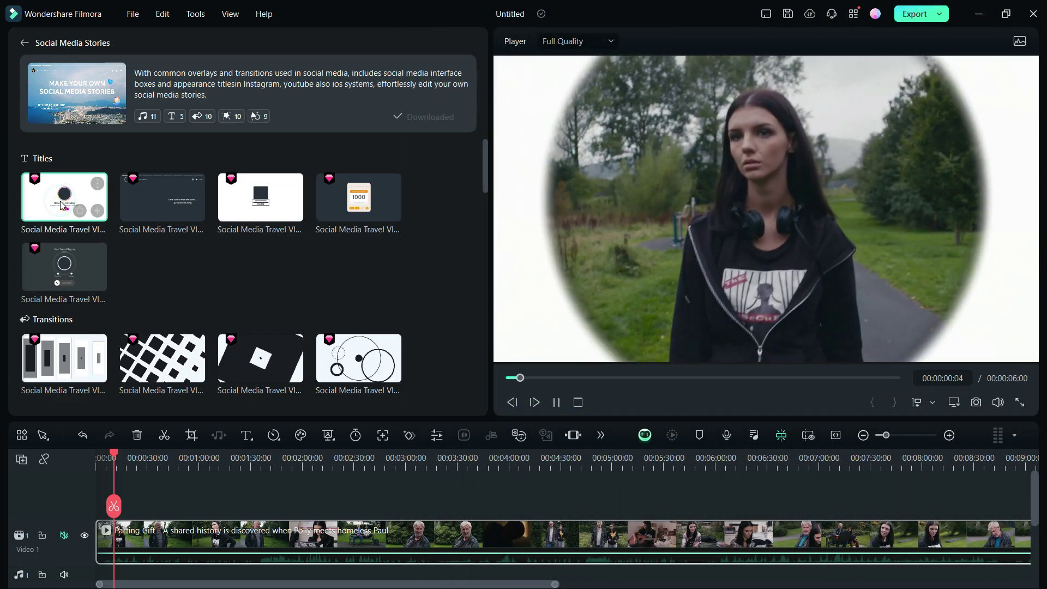
scroll(62, 205, "down", 3)
left_click(70, 131)
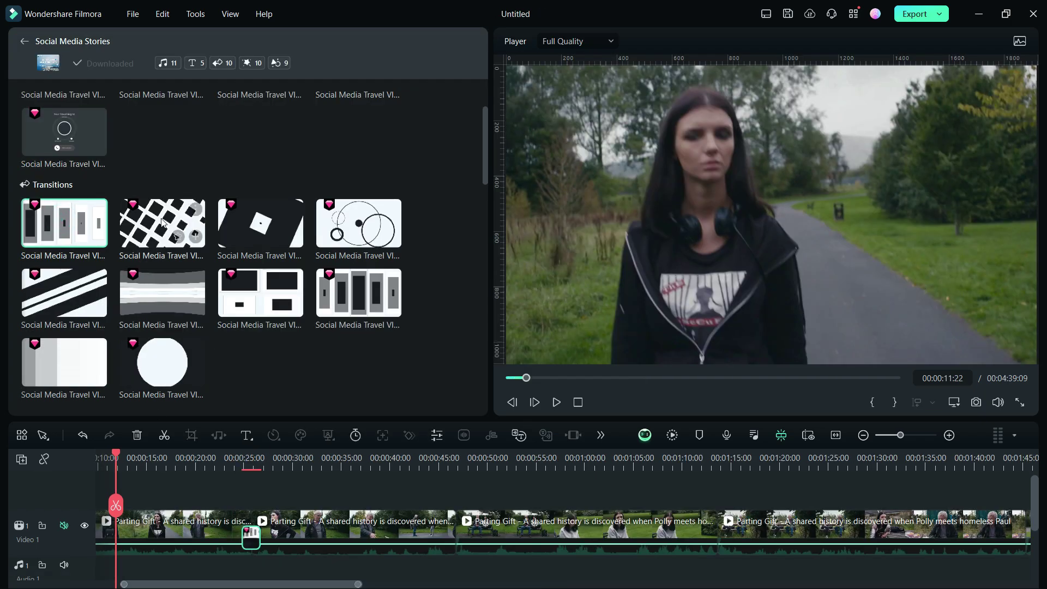
Play the edit back from about 00:00:24 on the timeline.
left_click(241, 458)
left_click(556, 402)
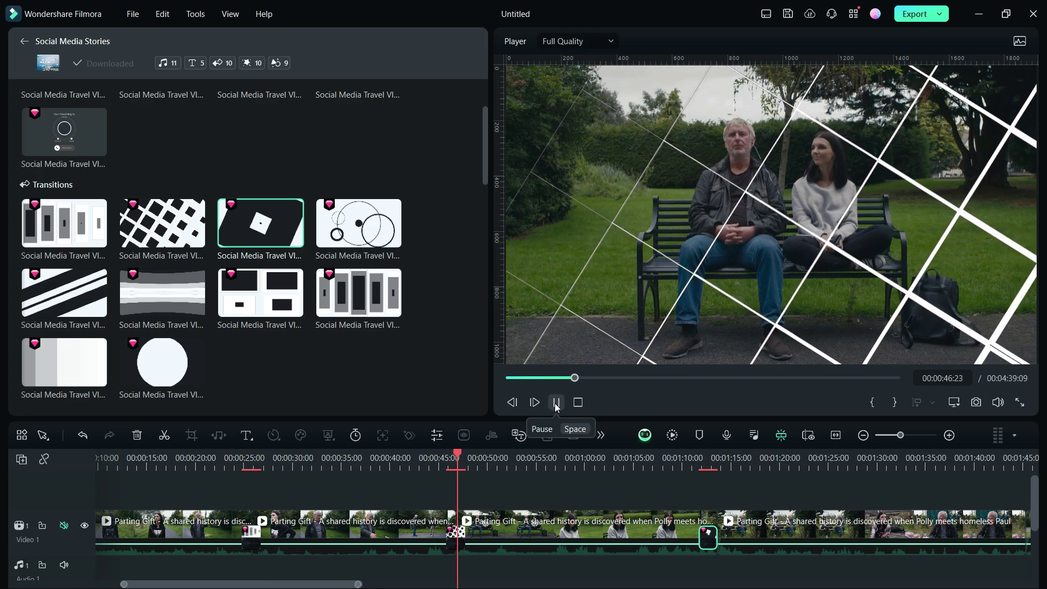
scroll(420, 326, "down", 6)
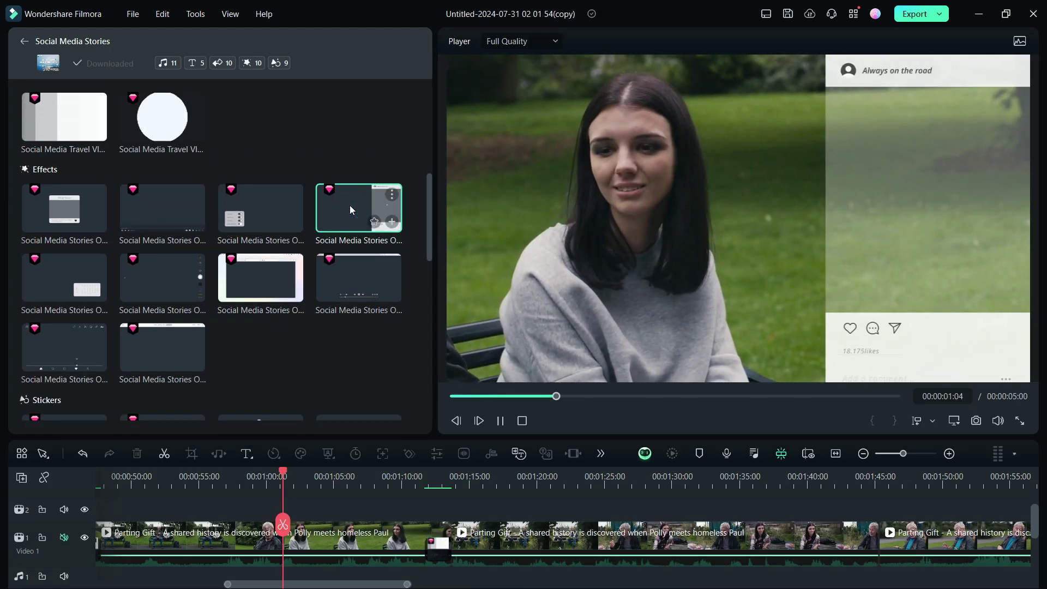
Preview the Social Media Stories overlay effects, including the desktop-screen overlay.
left_click(73, 273)
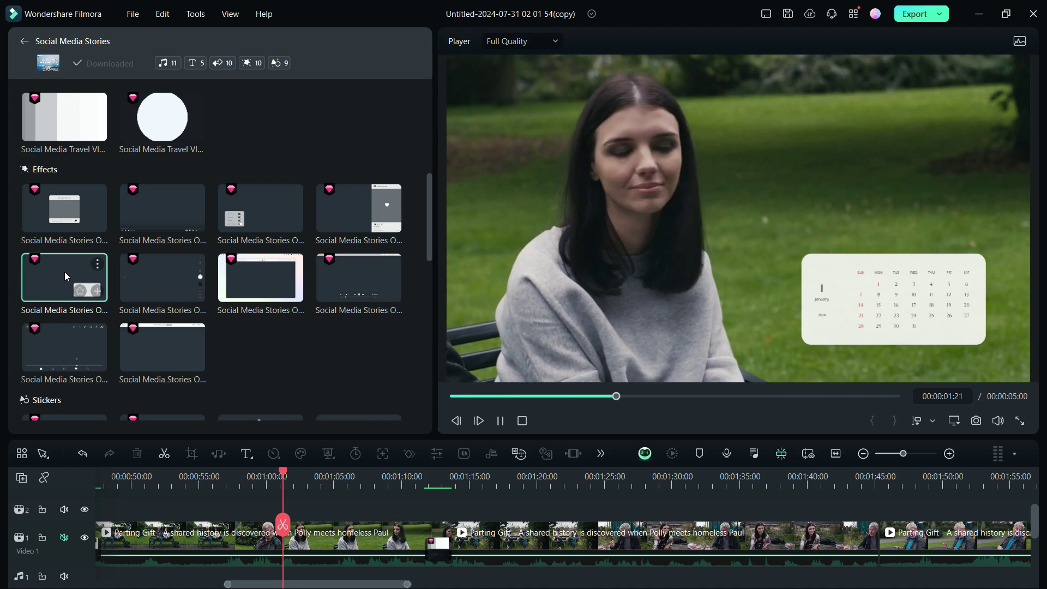
left_click(250, 277)
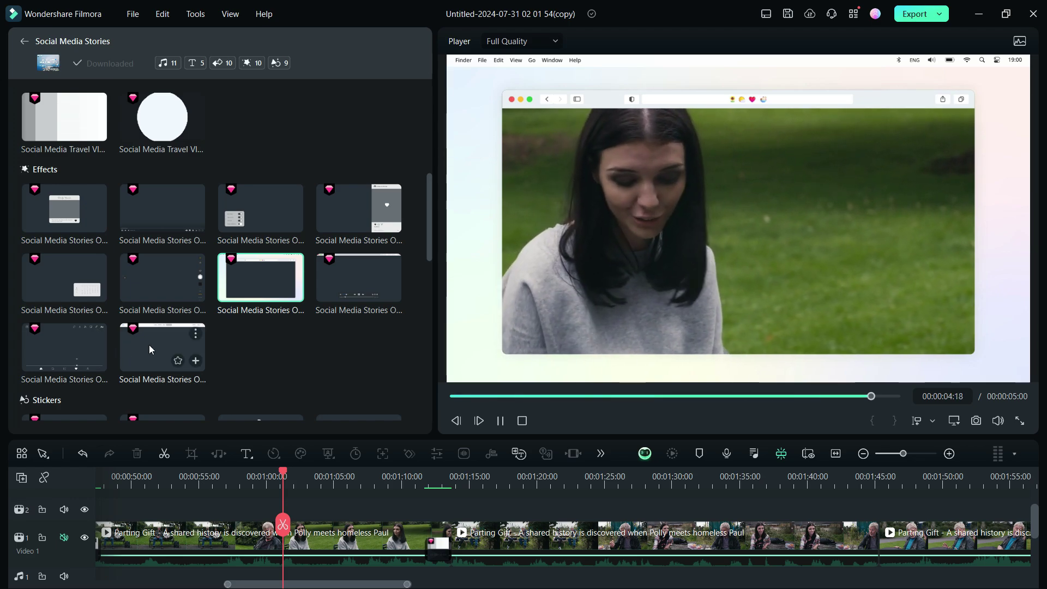
scroll(149, 344, "down", 3)
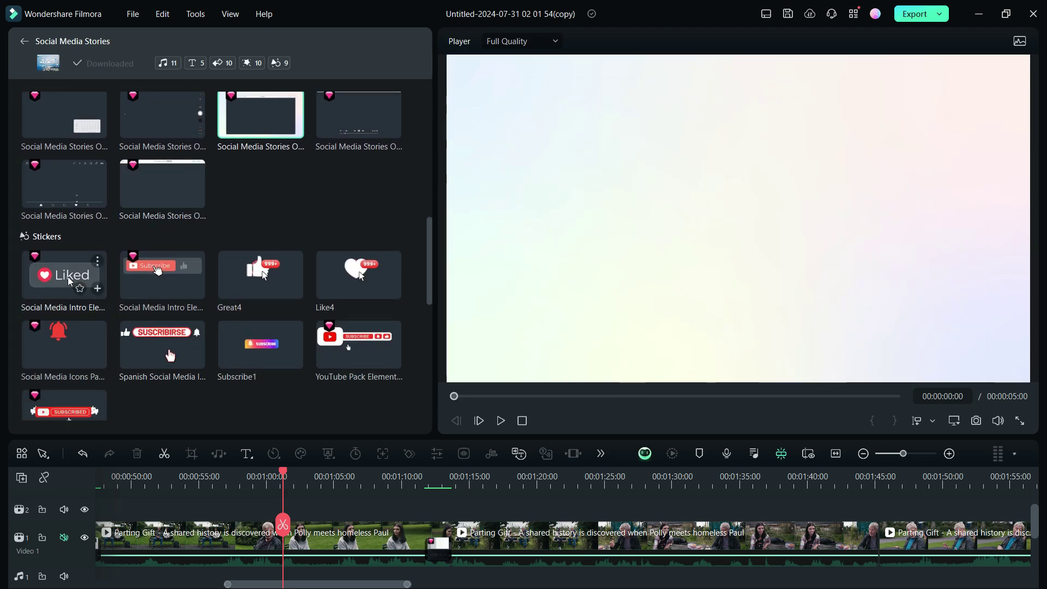
Put Subscribe1 on track 2, match media, scale it to 63.10% and move it up-right.
left_click(268, 347)
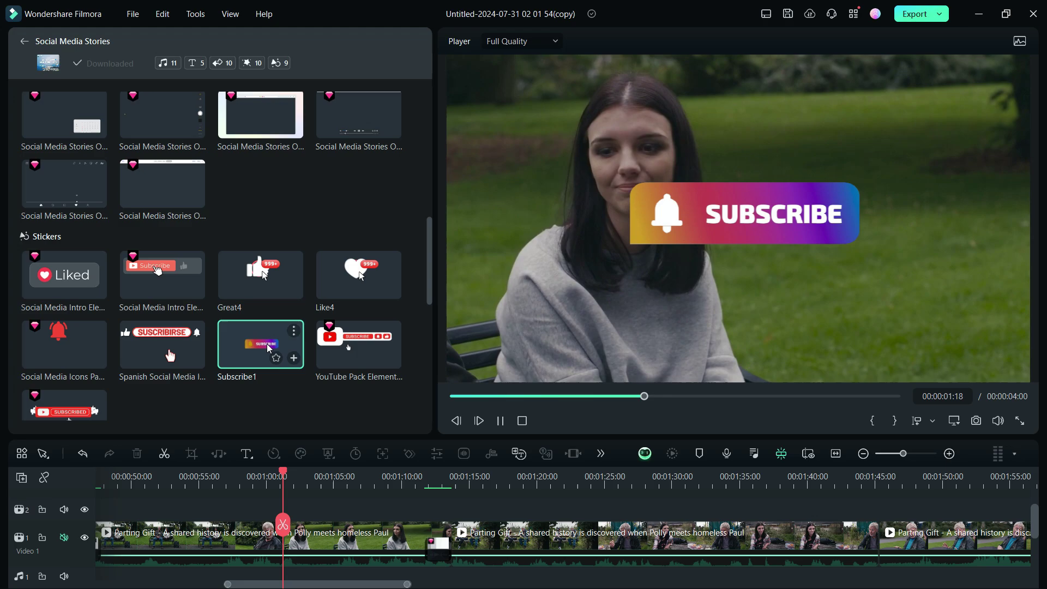
left_click_drag(268, 347, 321, 531)
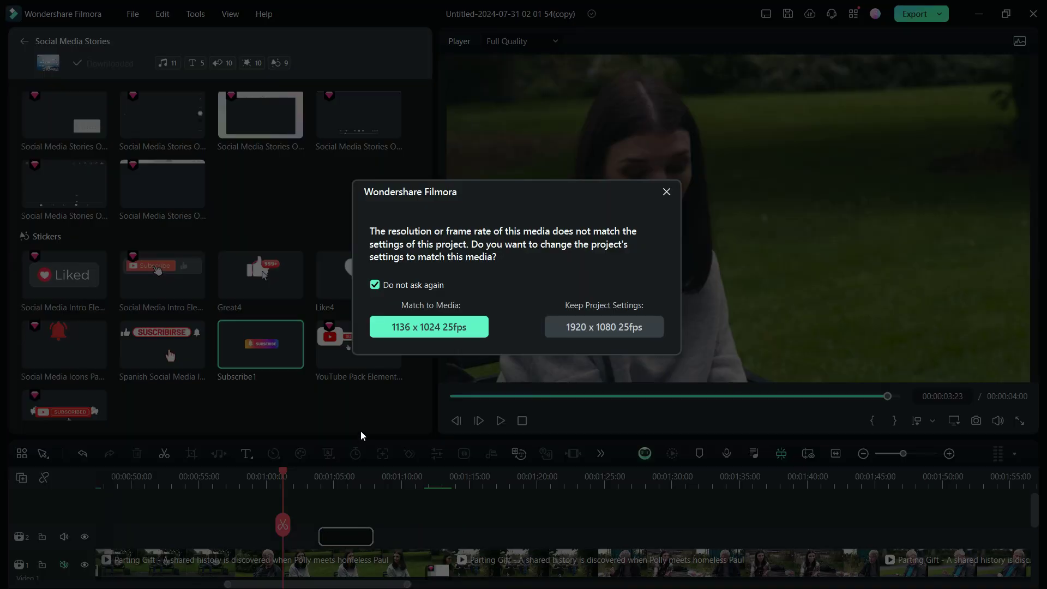
left_click(460, 327)
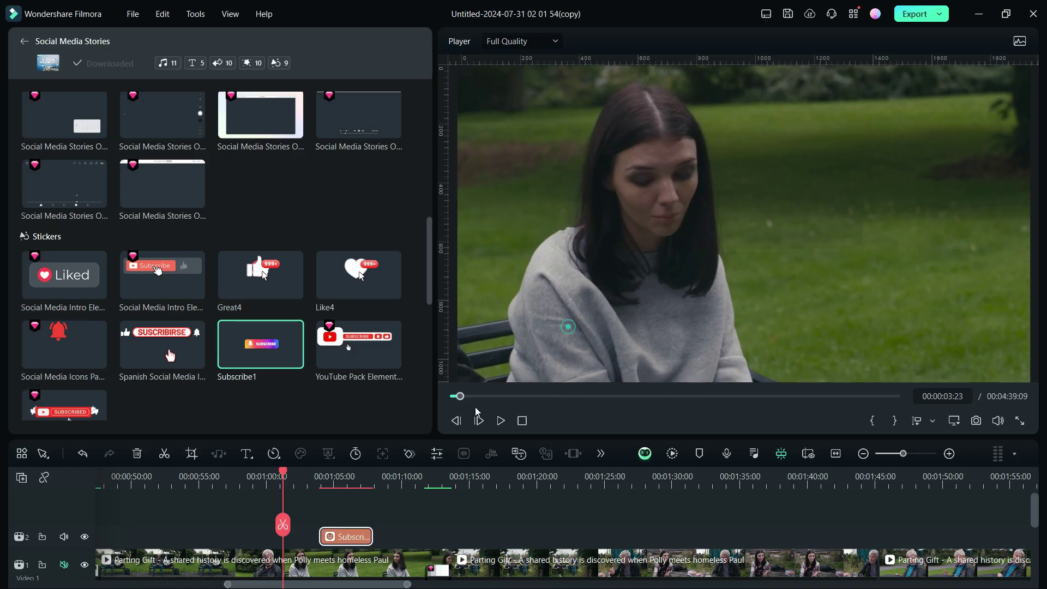
double_click(352, 546)
left_click_drag(124, 146, 99, 146)
left_click_drag(306, 218, 103, 214)
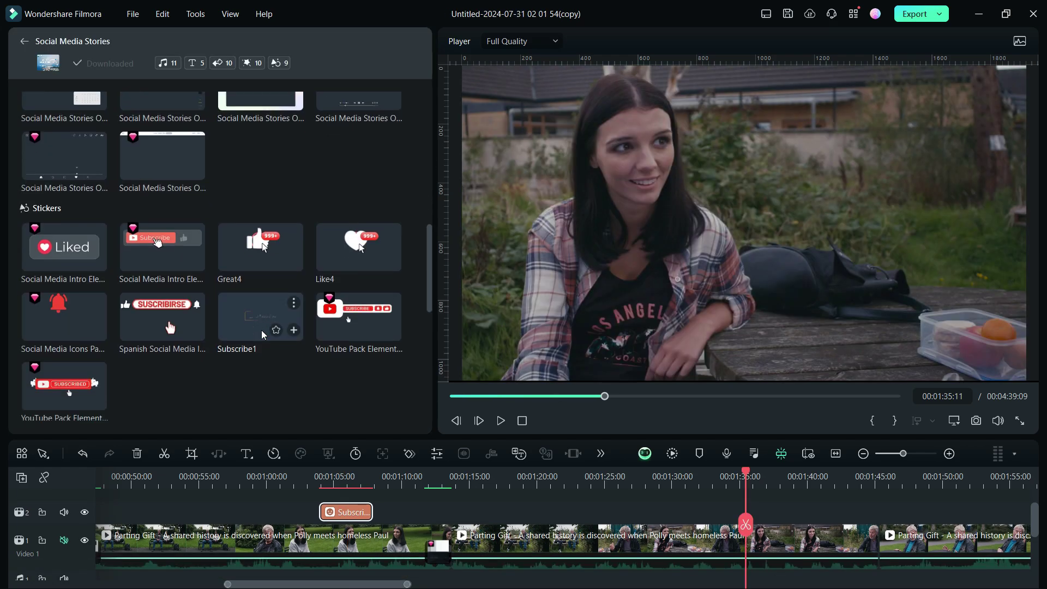
Audition the first music track and Summer Sunrise, then return to the moods social media results.
scroll(262, 332, "down", 3)
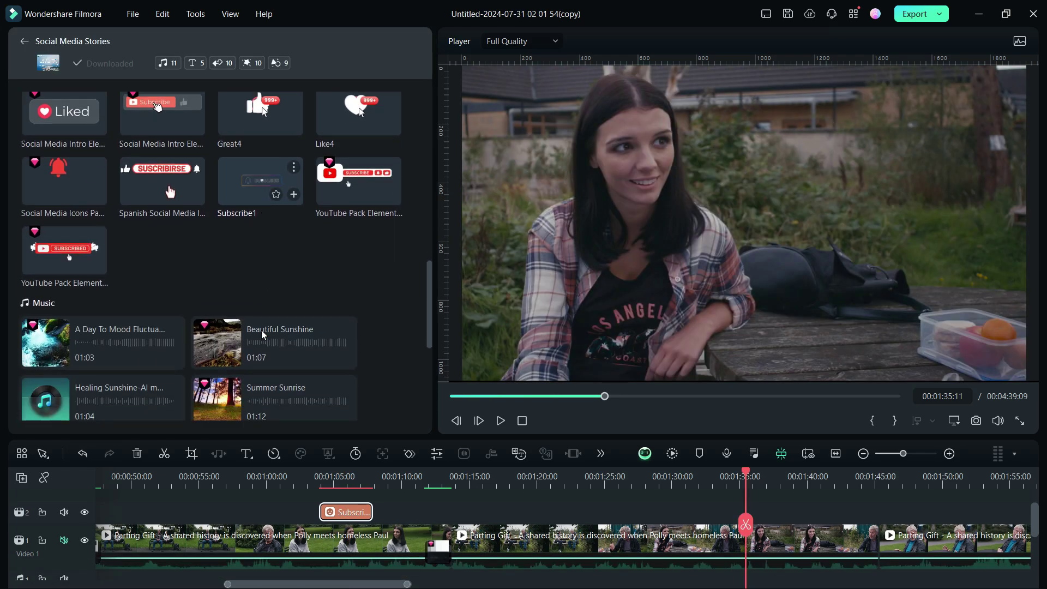
scroll(228, 239, "down", 2)
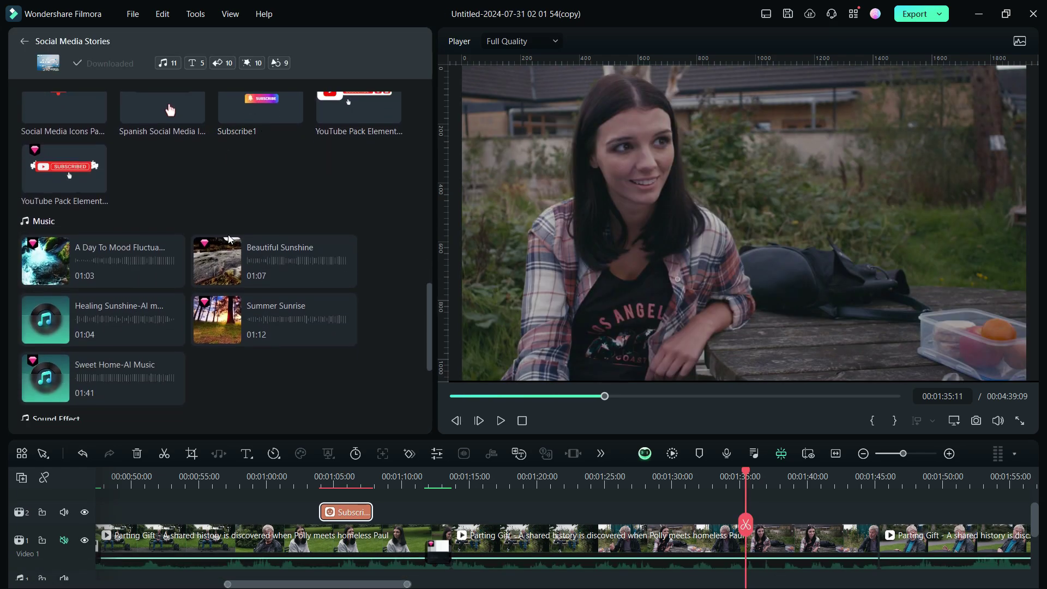
left_click(46, 262)
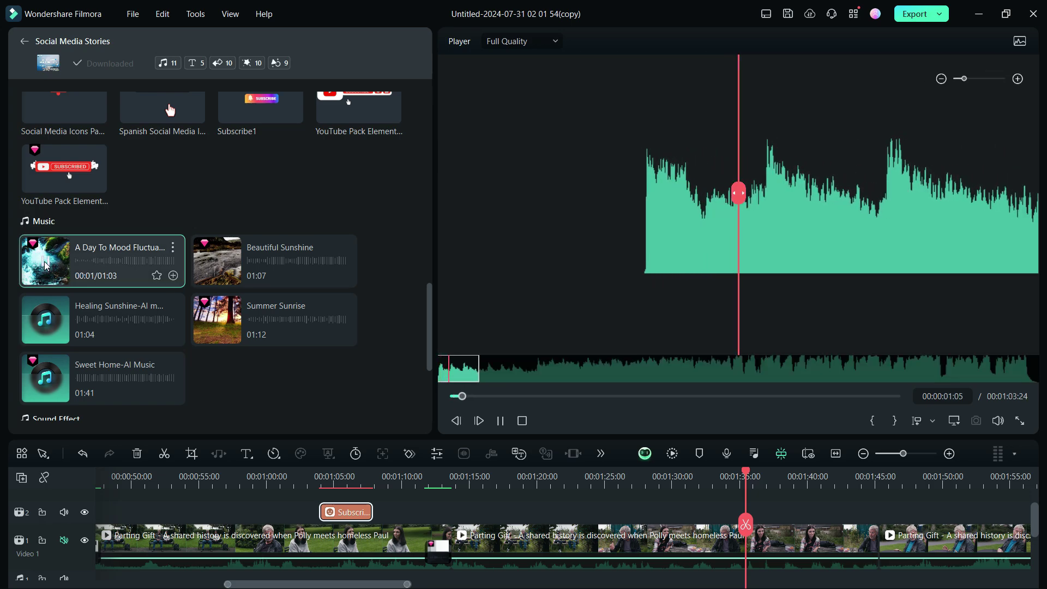
left_click(218, 322)
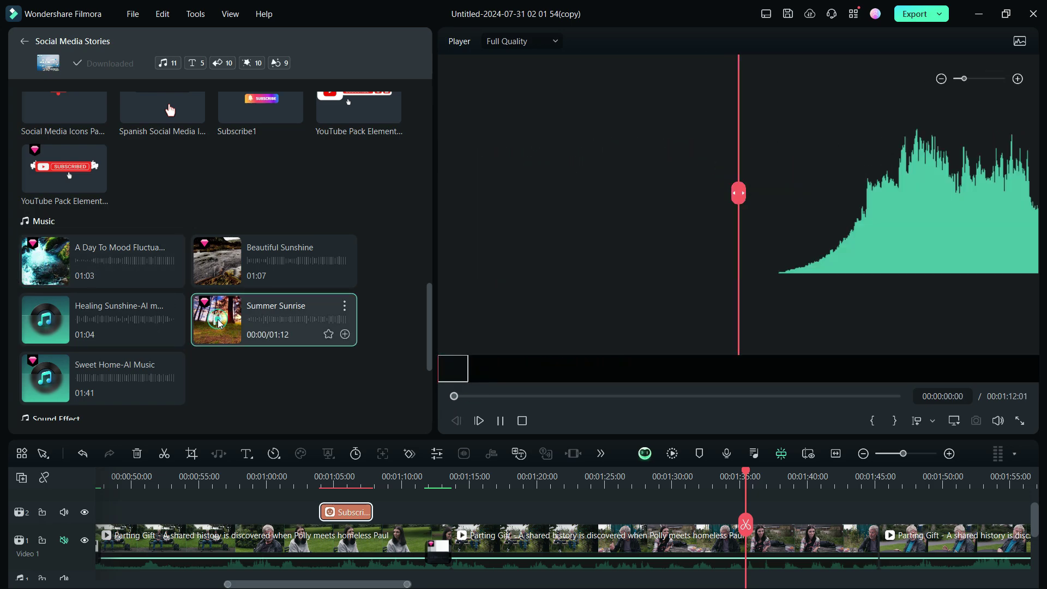
scroll(218, 322, "down", 2)
scroll(231, 299, "down", 2)
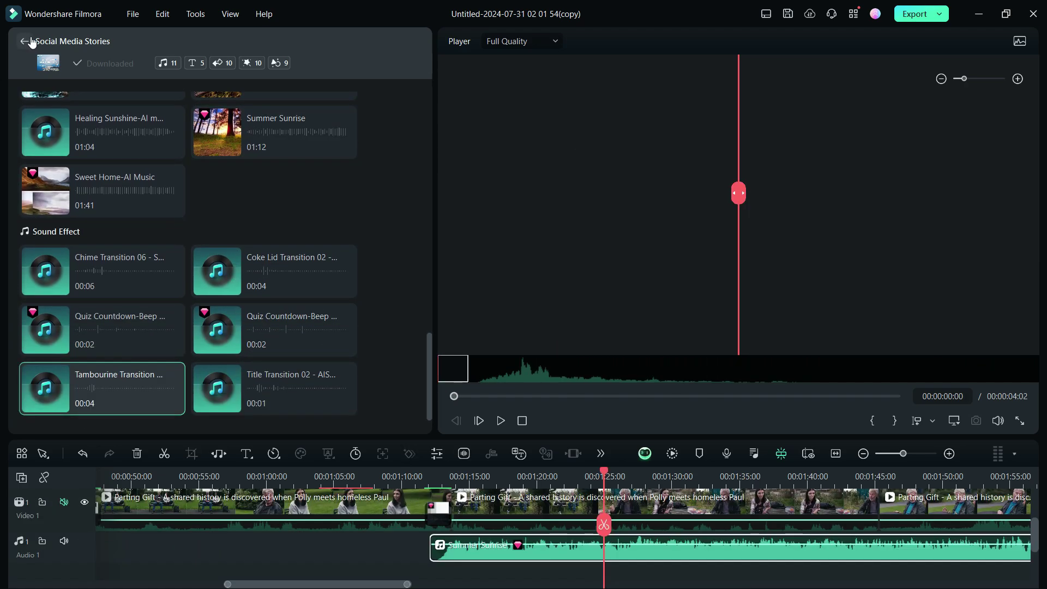
left_click(21, 43)
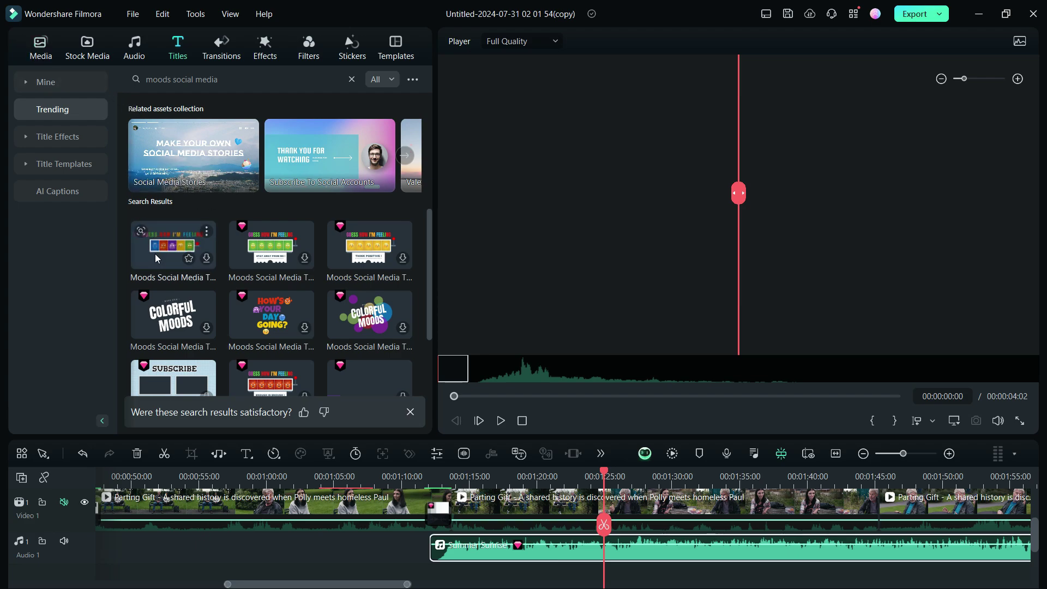
Preview Colorful Moods and How's Your Day Going, then enter 'happy yellow' as a new title search.
left_click(171, 314)
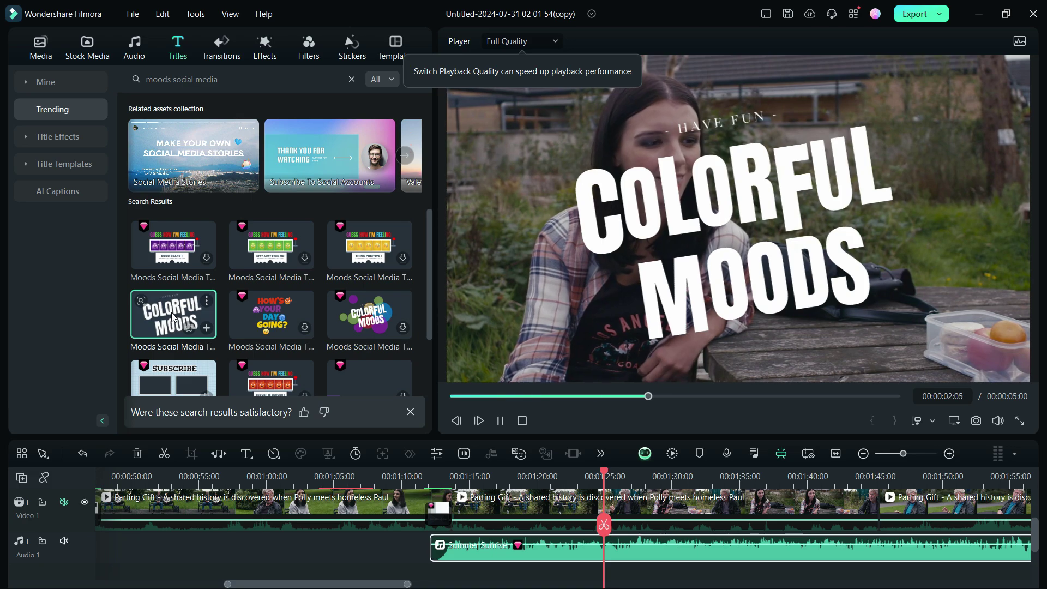
left_click(274, 313)
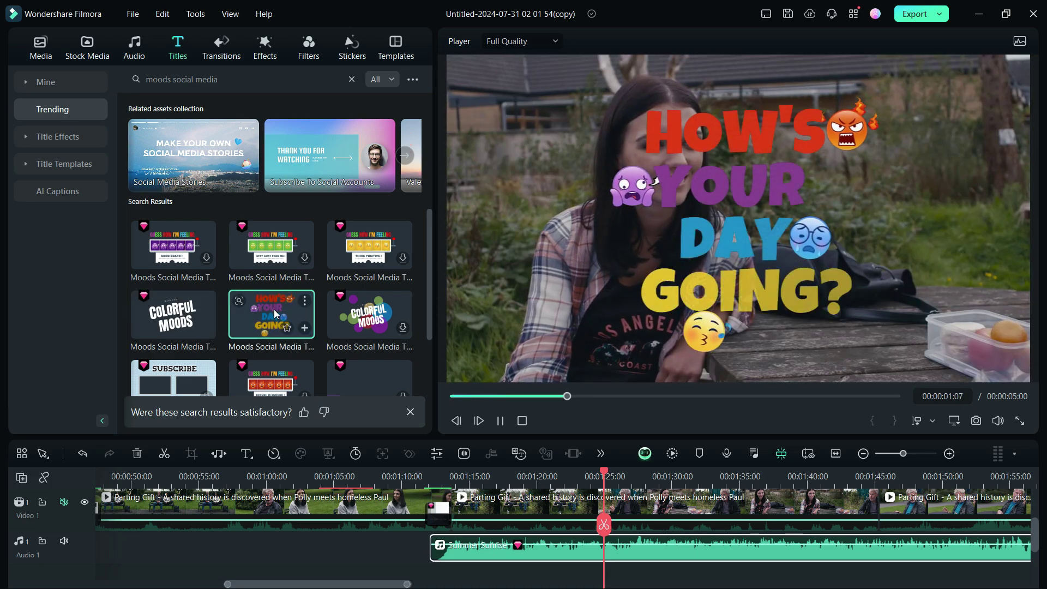
left_click(246, 79)
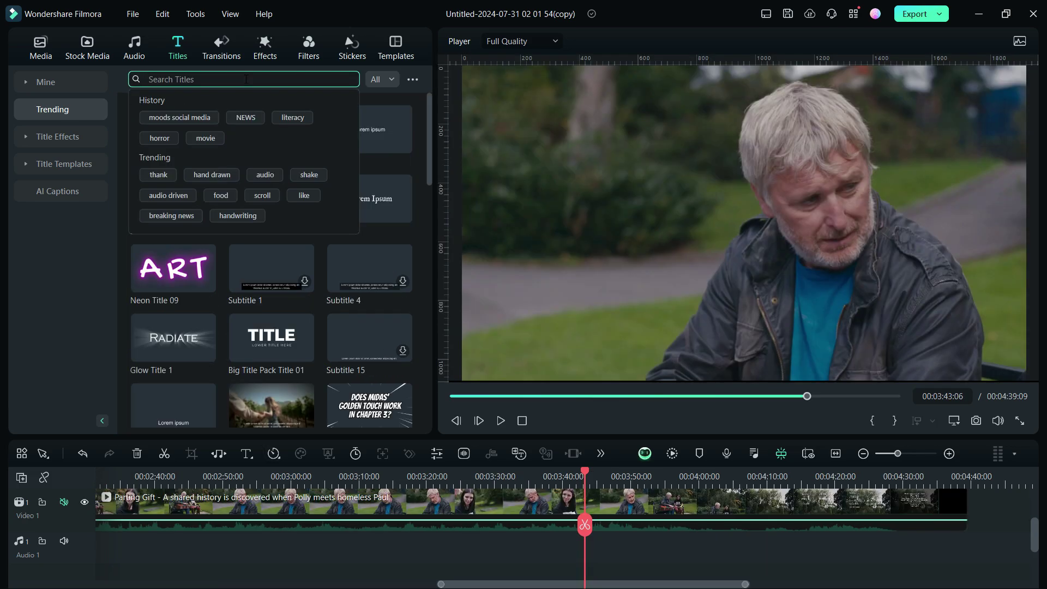
type("happy yell")
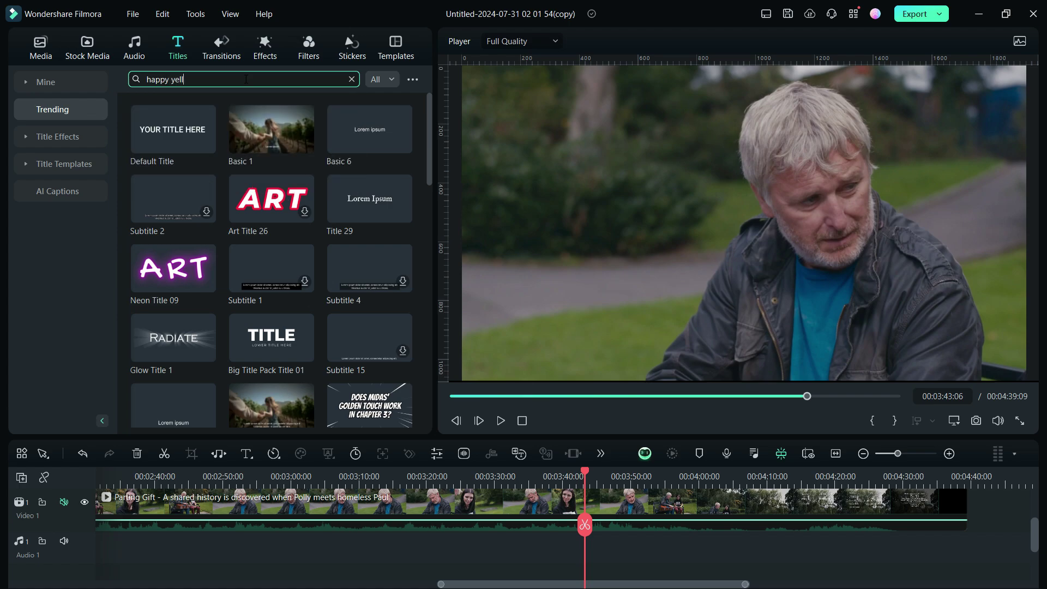
type("ow")
Run the happy yellow search and preview Happy Yellow Titles 03, 10 and 05.
key("Return")
left_click(165, 126)
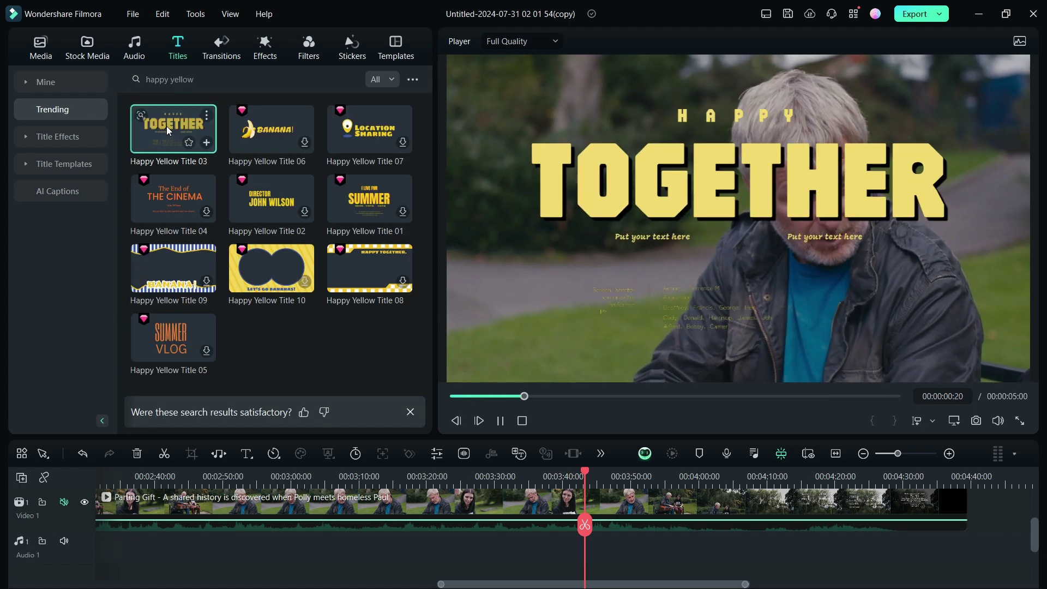
left_click(270, 261)
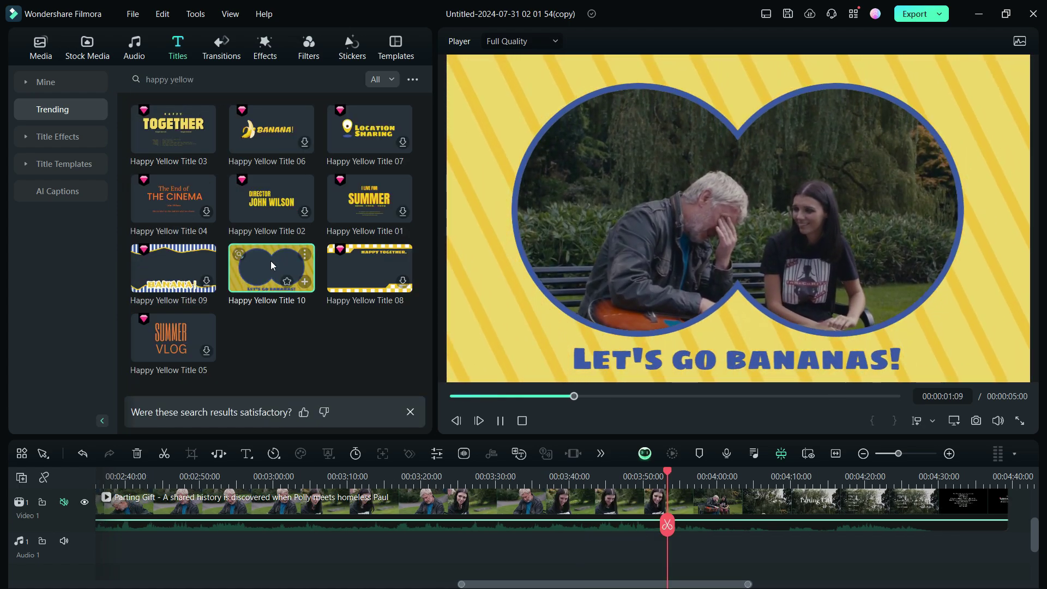
left_click(175, 335)
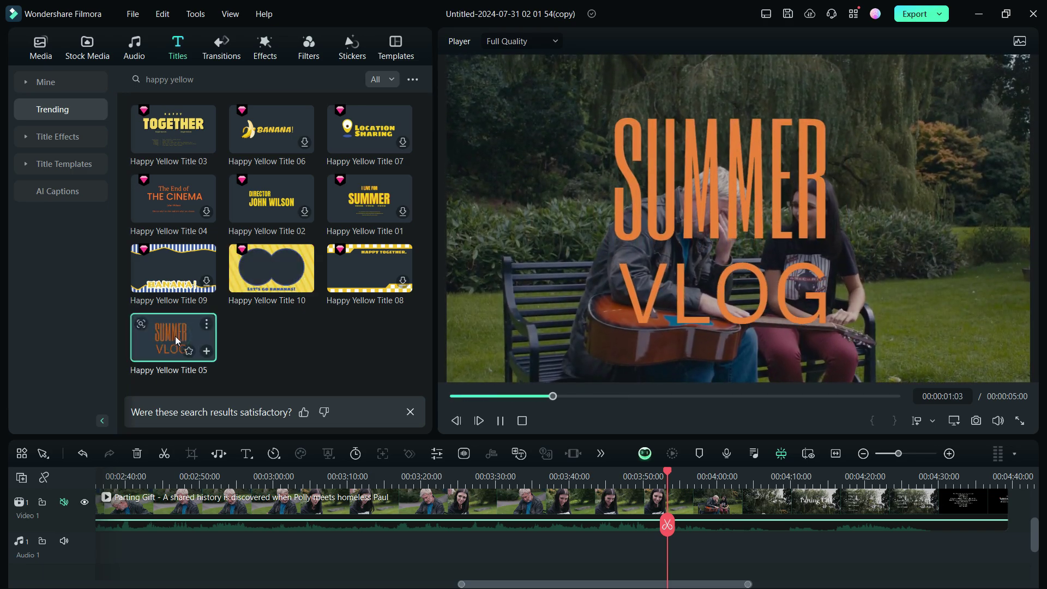
Search titles for 'grunge metal production' and preview three results, including the earth-themed one.
triple_click(312, 79)
type("grunge meta")
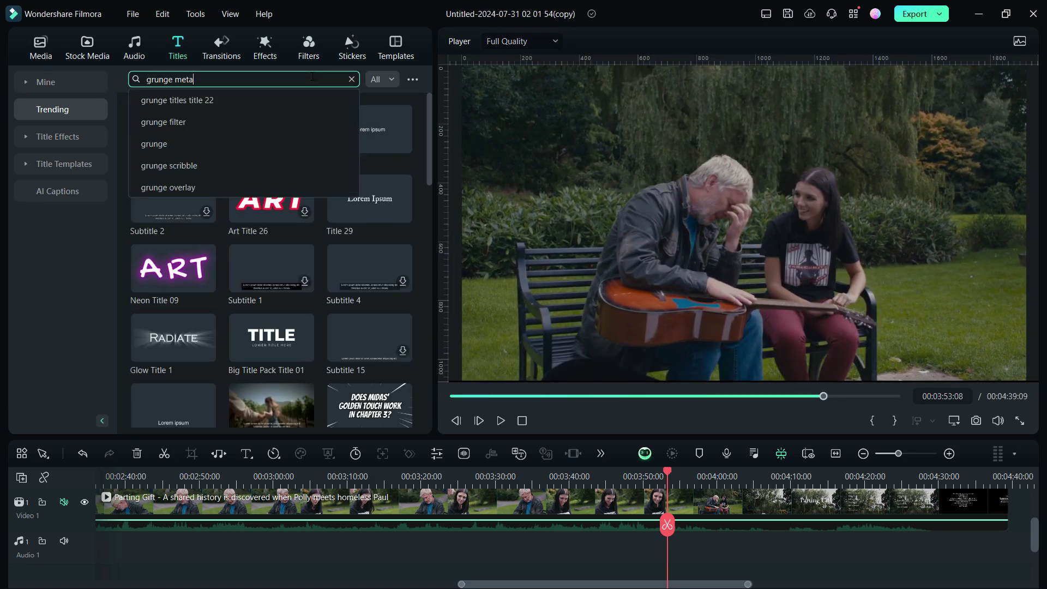
type("l production")
key("Return")
left_click(167, 195)
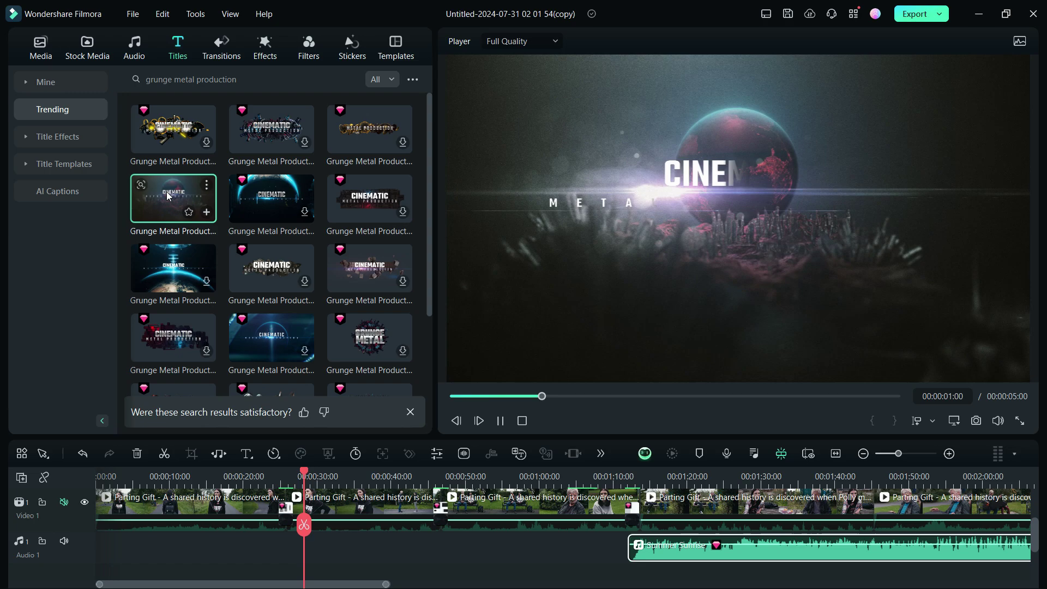
left_click(174, 333)
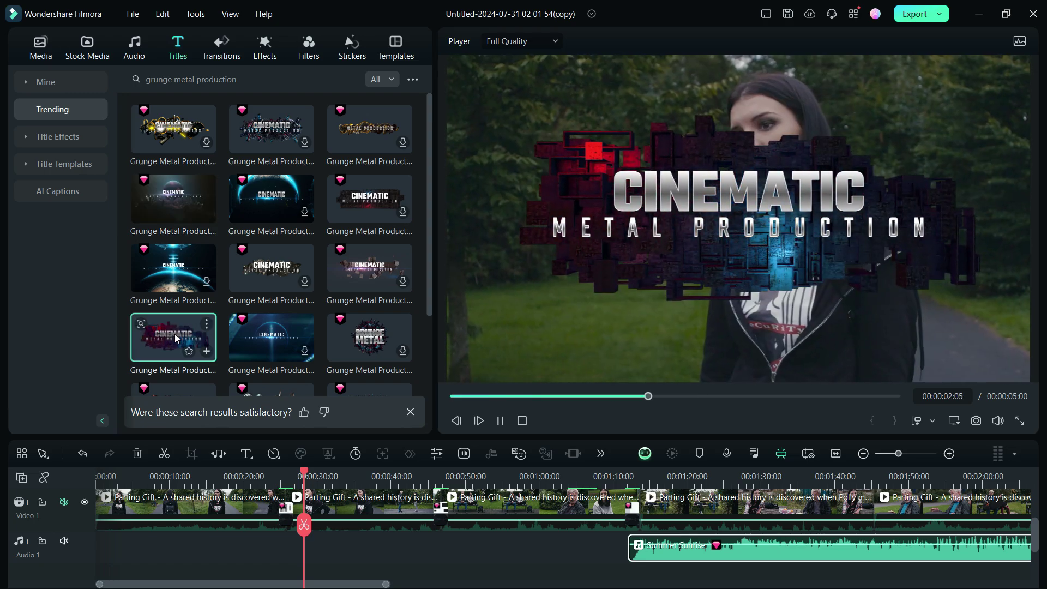
left_click(262, 192)
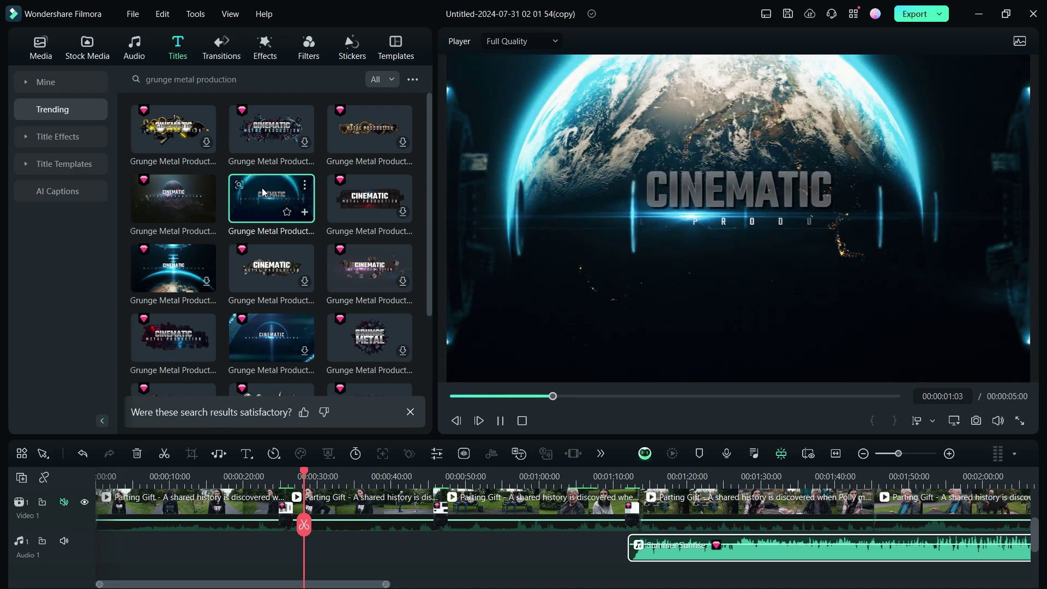
Search 'comic strip title' and preview Comic Strip Titles 02, 04 and 13.
type("comic strip title")
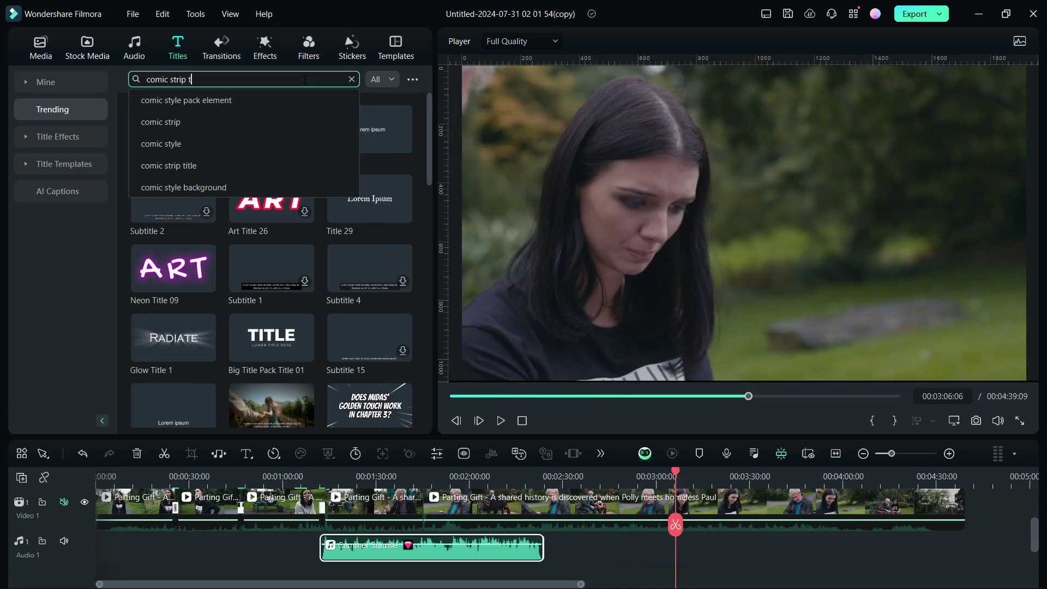
key("Return")
left_click(170, 241)
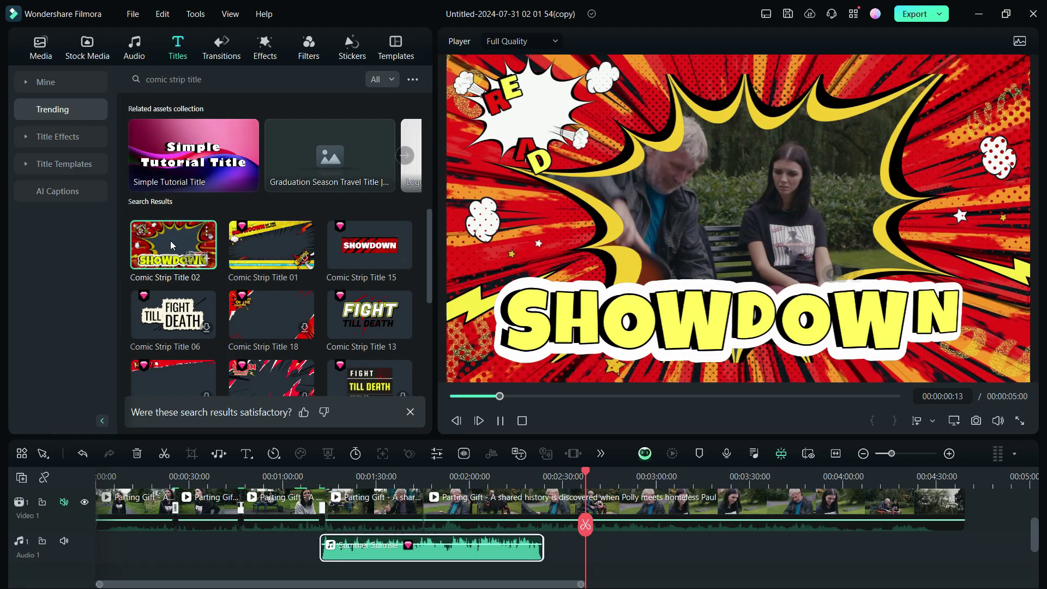
scroll(171, 241, "down", 5)
left_click(169, 235)
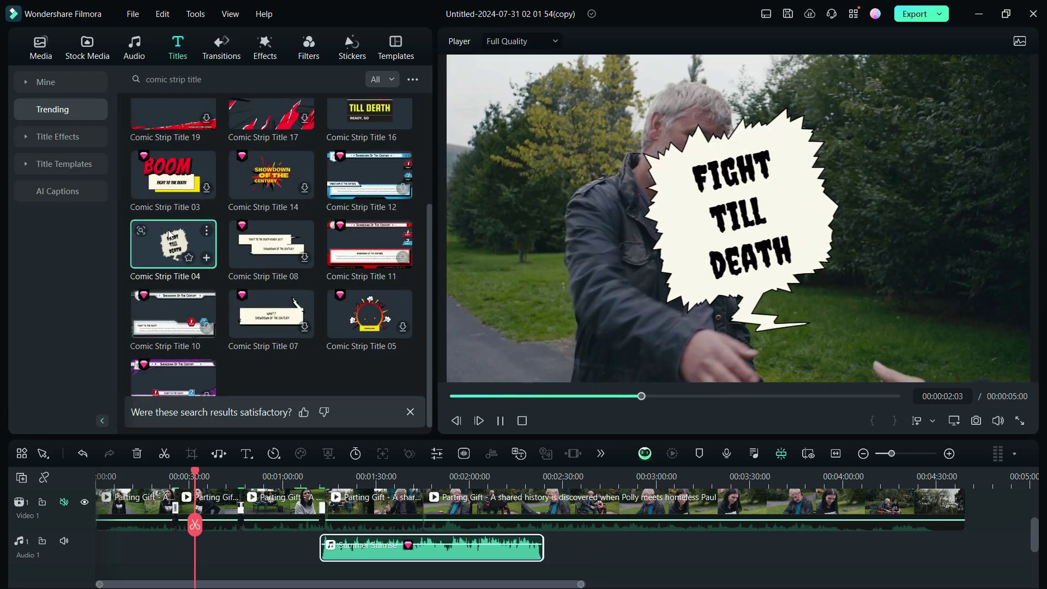
scroll(169, 235, "up", 5)
left_click(354, 316)
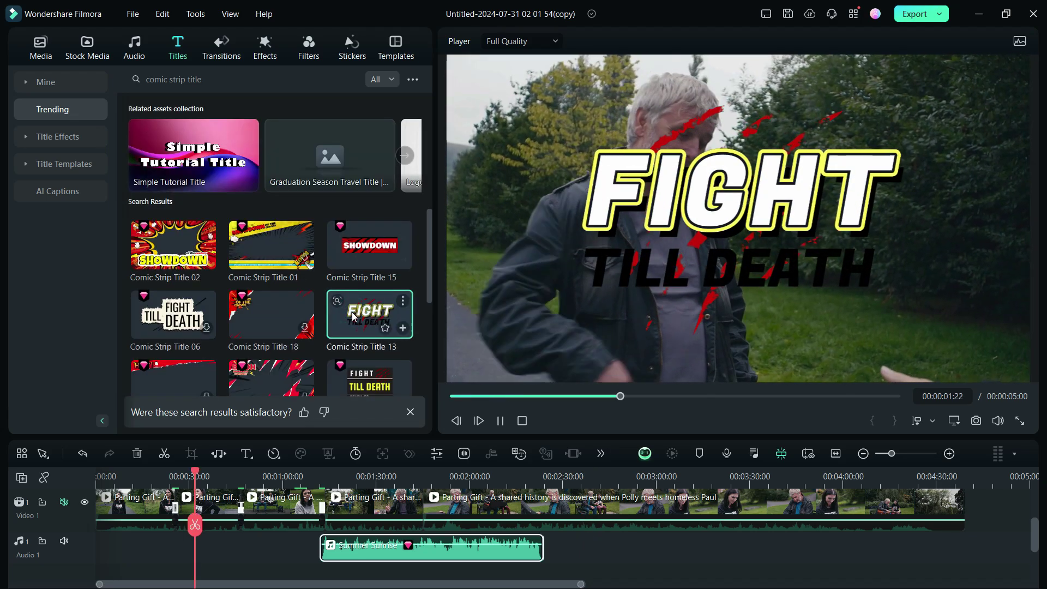
Search 'superhero' and preview Heroes Pack Openers, Super Dad Title 10 and Cinematic Universe.
left_click(309, 79)
type("superhero")
key("Return")
left_click(363, 256)
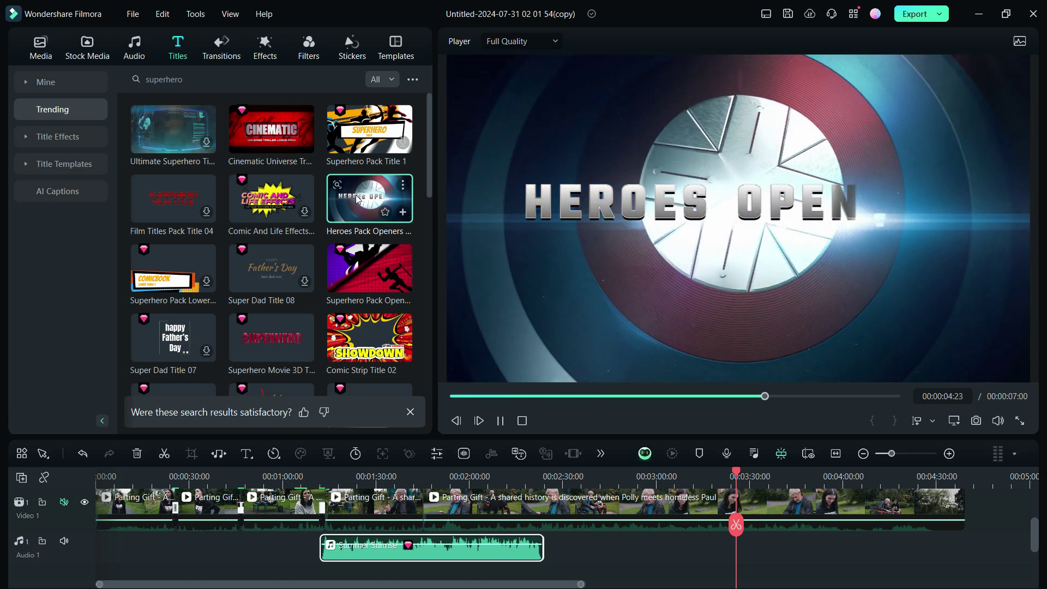
scroll(267, 250, "down", 3)
left_click(178, 310)
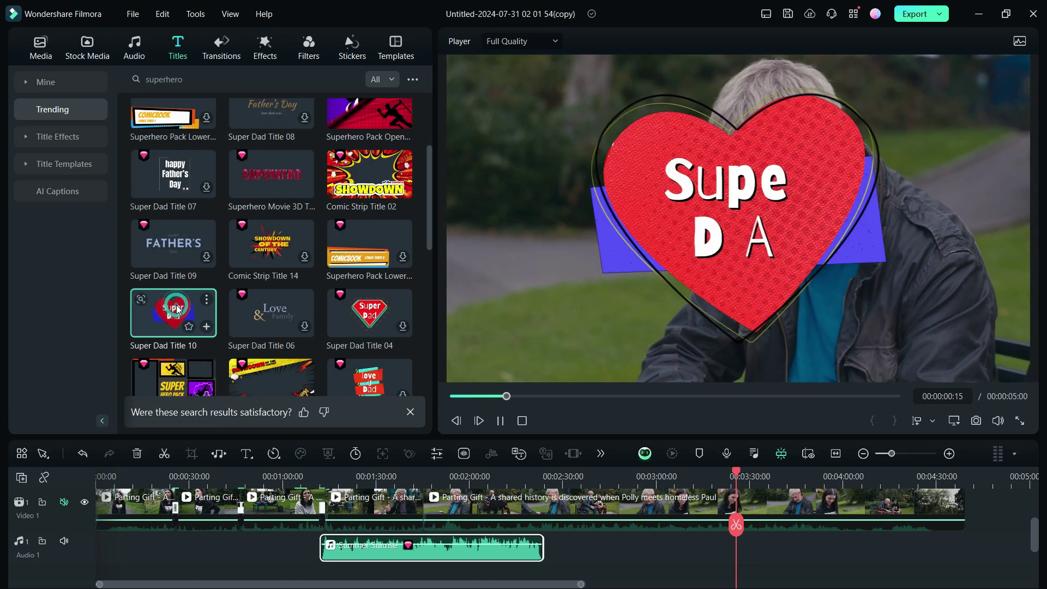
scroll(176, 310, "up", 3)
left_click(263, 128)
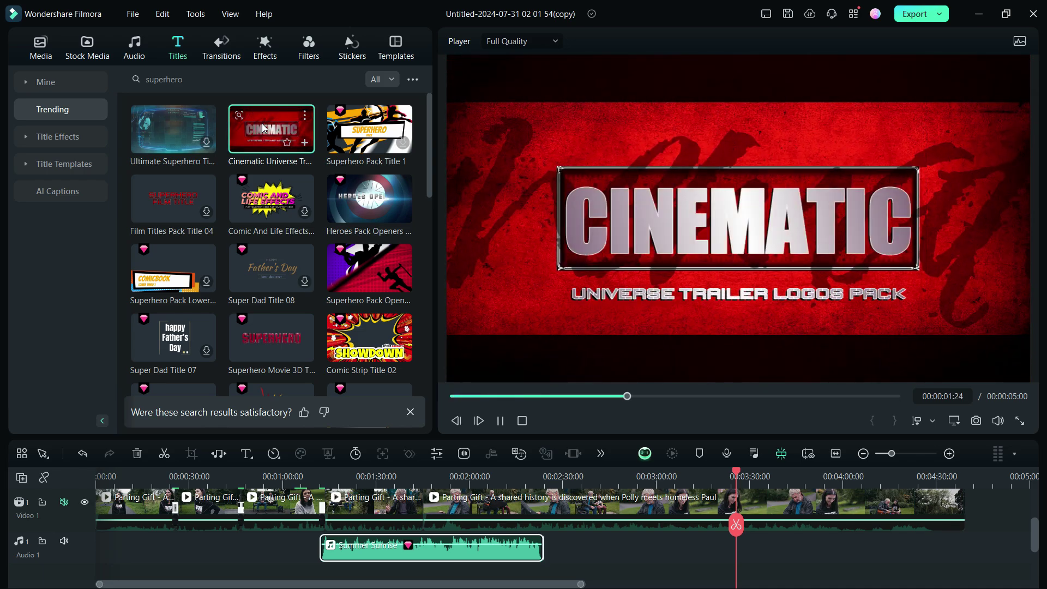
Search 'travel in germany' and preview the BERLIN and Heidelberger Schloss titles.
left_click(311, 78)
type("travel in germany")
key("Return")
left_click(172, 243)
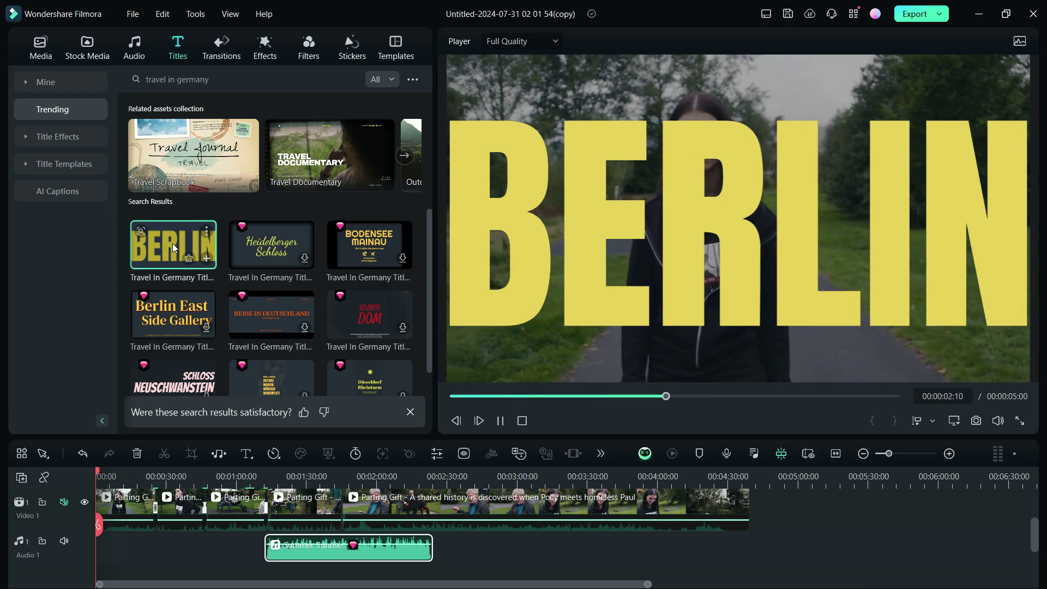
left_click(279, 237)
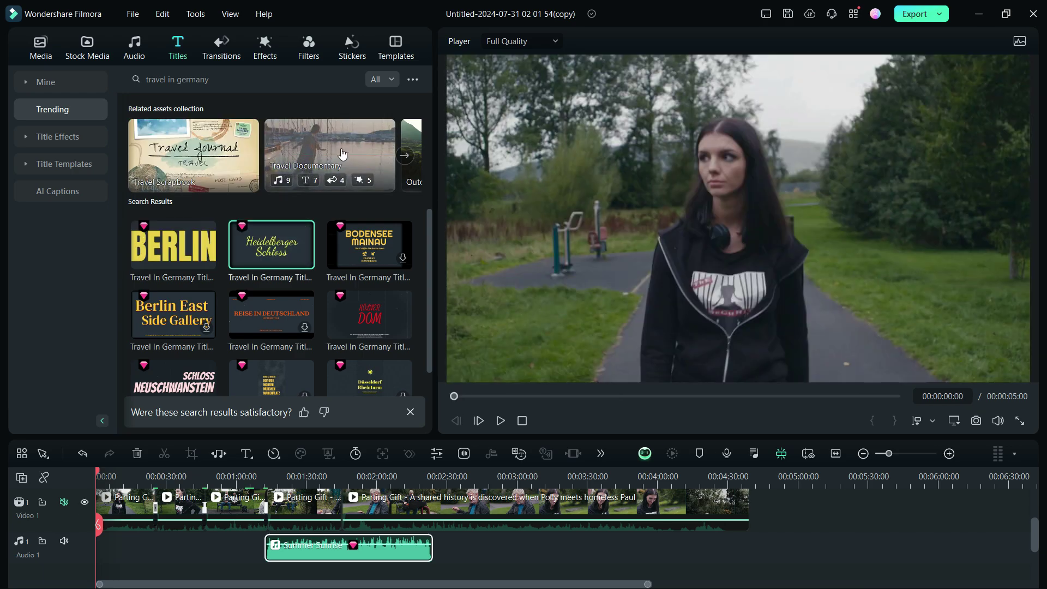
Open Travel Scrapbook, preview its Travel Scrapbook and Travel For Happiness titles, and download it.
left_click(406, 156)
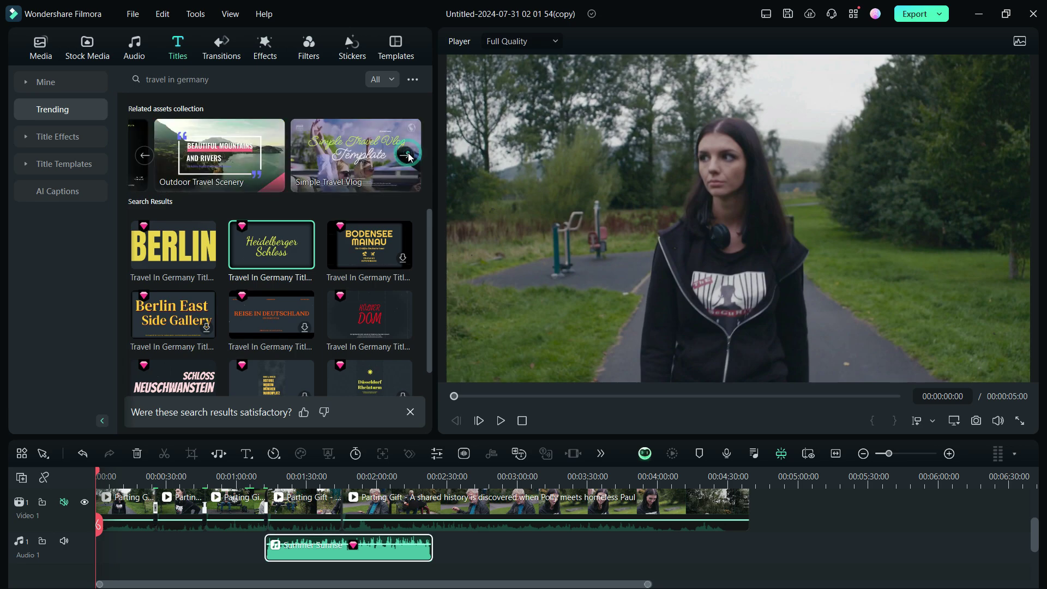
left_click(145, 155)
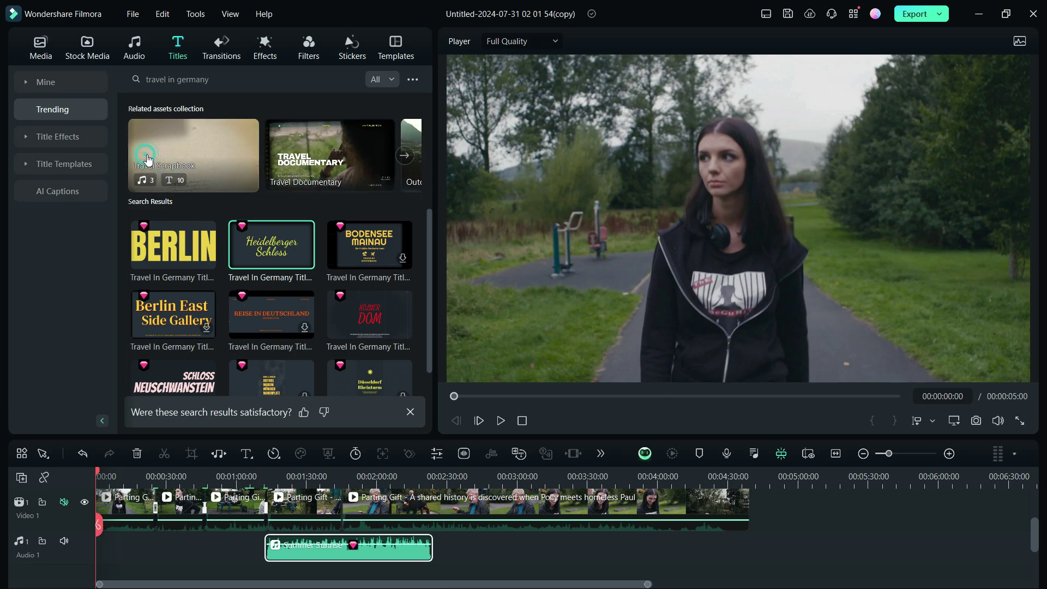
left_click(193, 150)
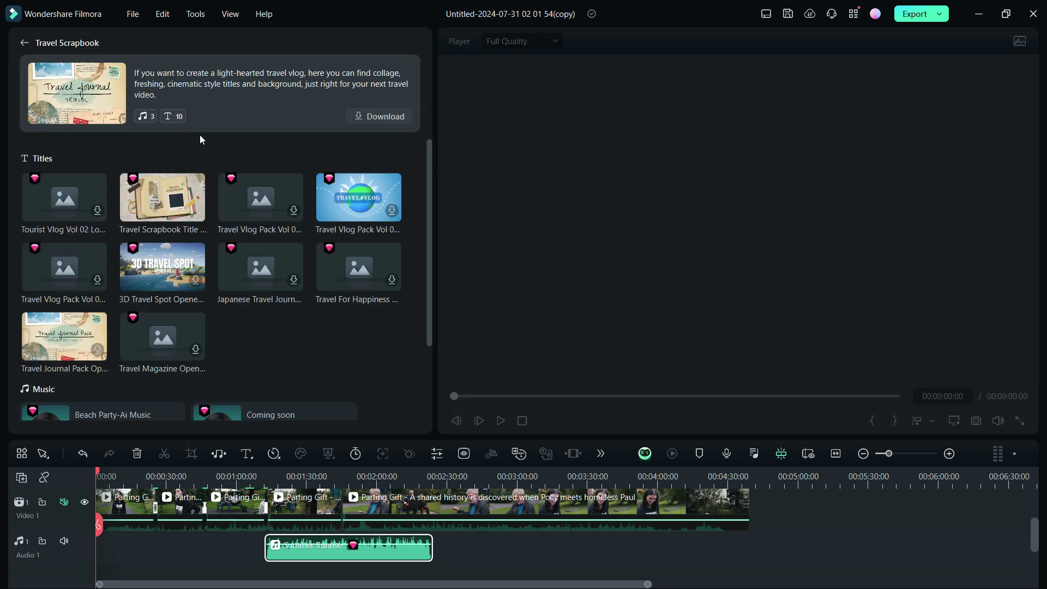
left_click(158, 197)
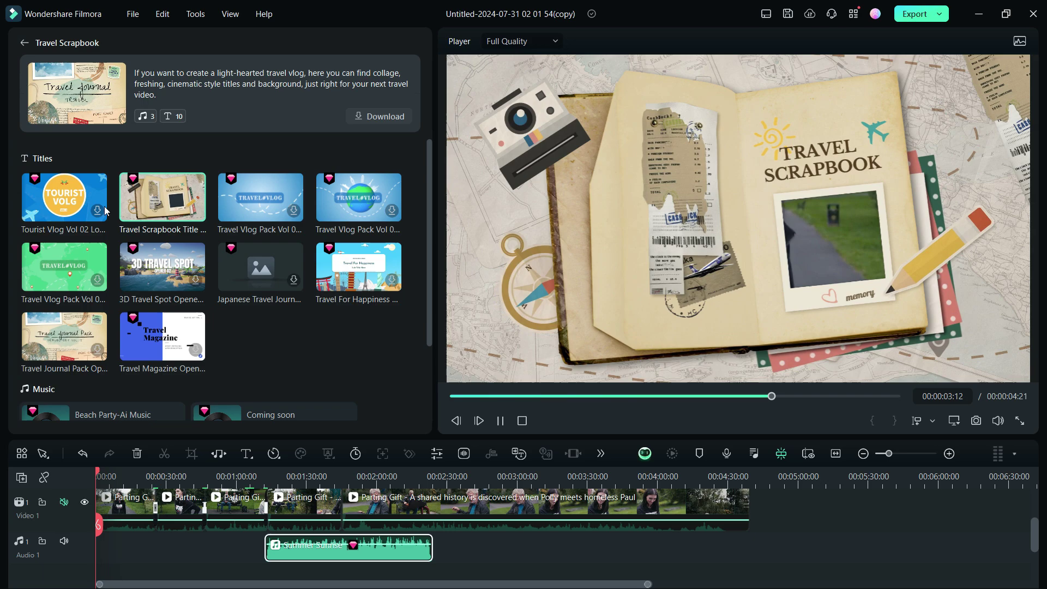
left_click(350, 273)
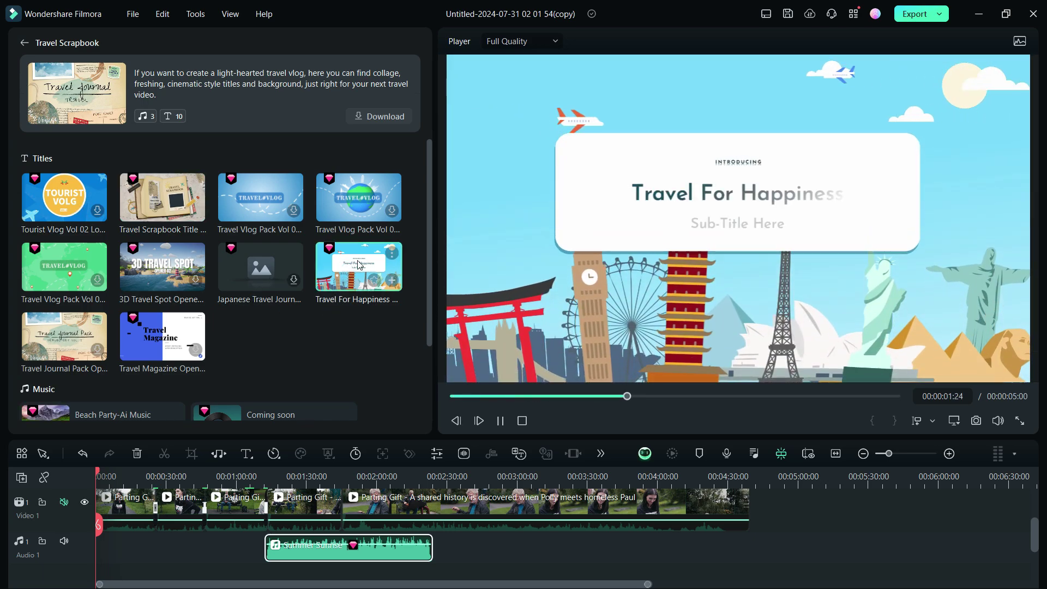
scroll(322, 323, "down", 3)
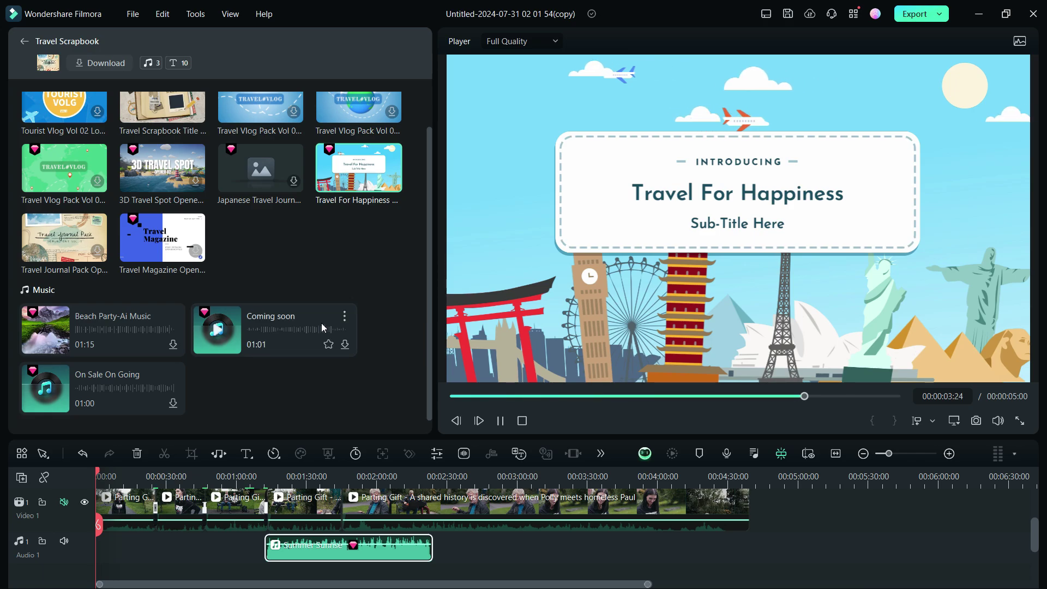
left_click(322, 322)
scroll(312, 259, "up", 3)
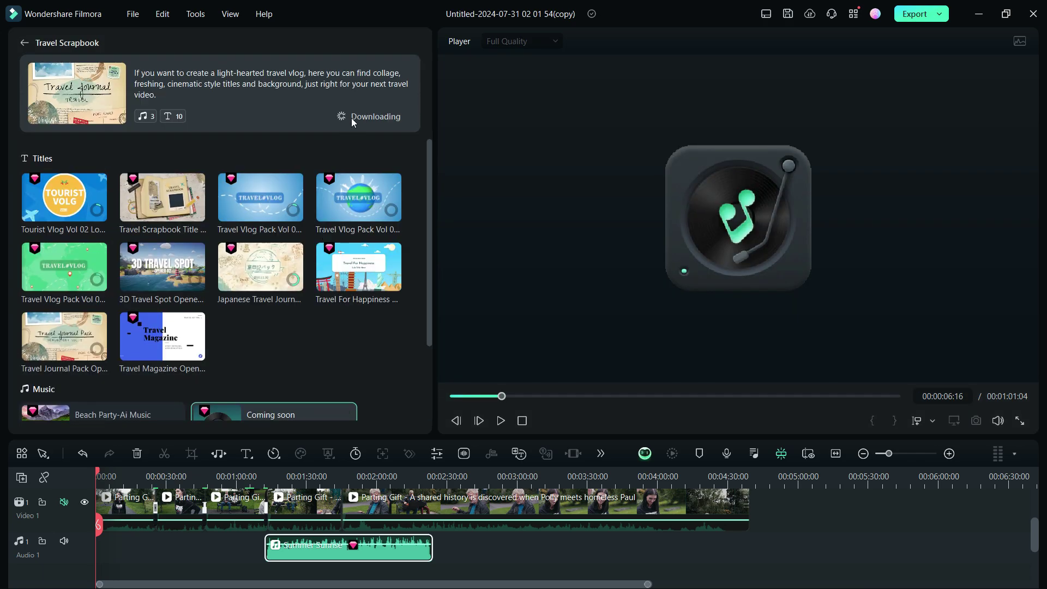
From the travel in germany results, open Travel Documentary and preview its VCR Distortion effect.
left_click(24, 42)
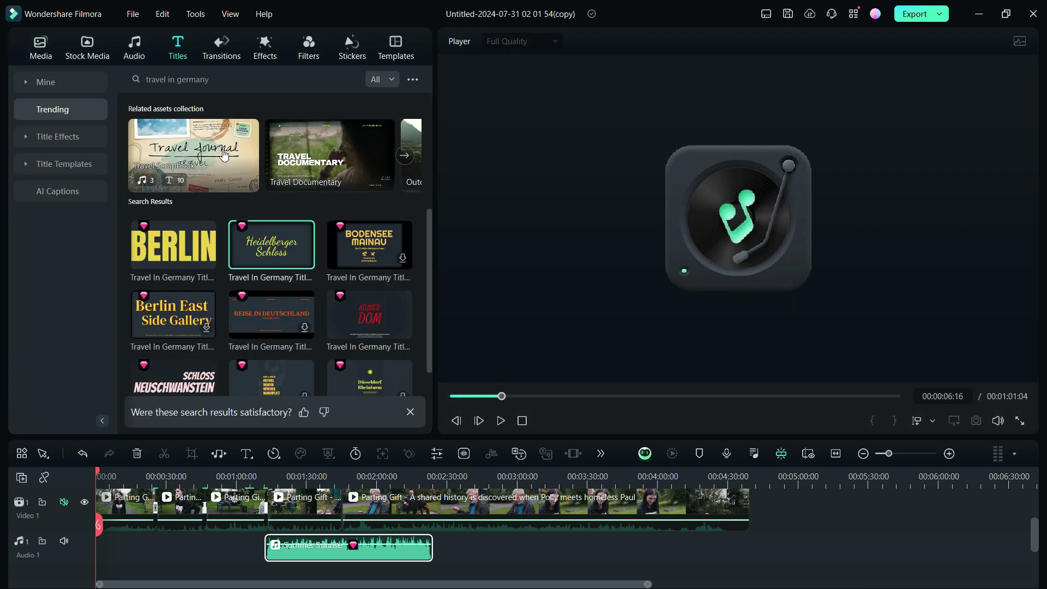
left_click(322, 153)
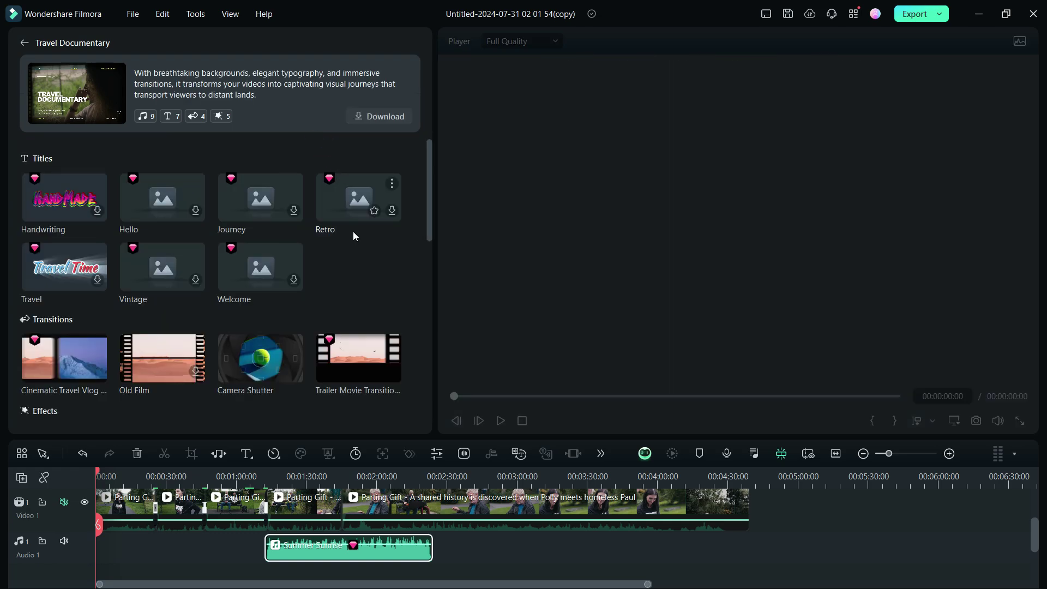
scroll(355, 255, "down", 3)
left_click(355, 255)
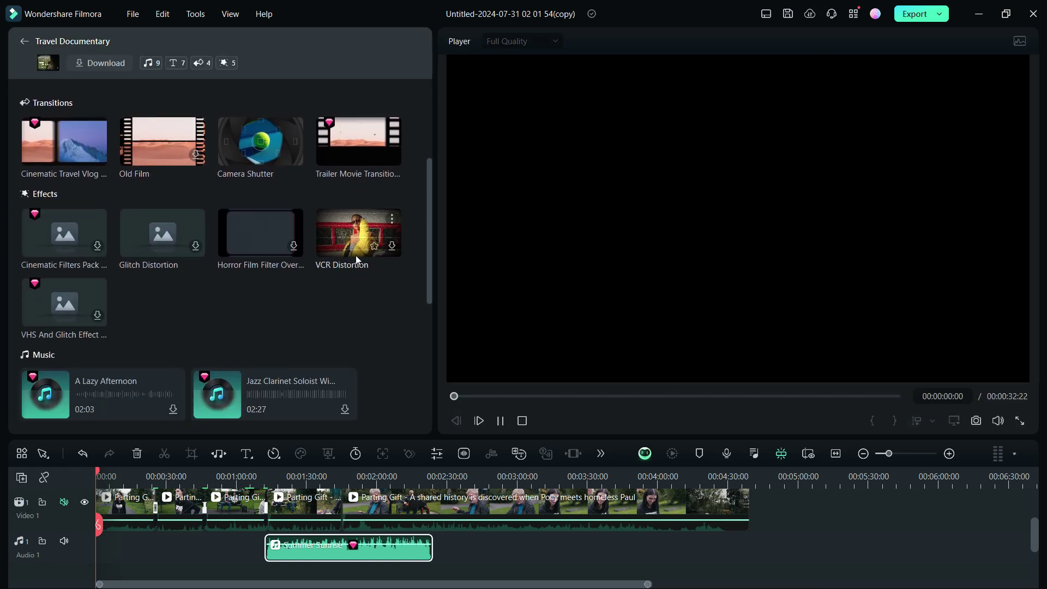
scroll(355, 256, "down", 4)
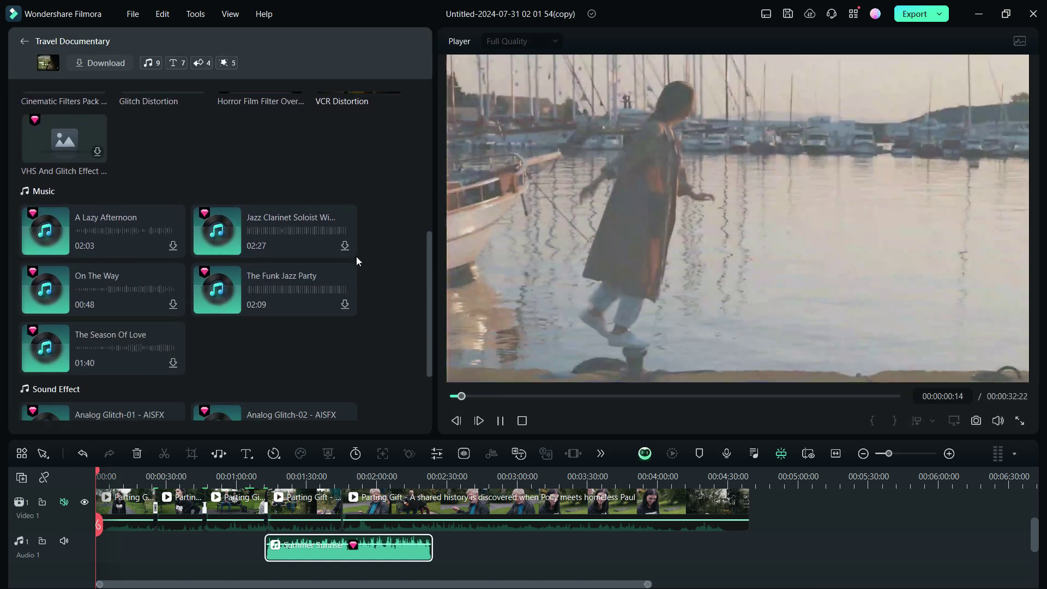
scroll(355, 256, "down", 2)
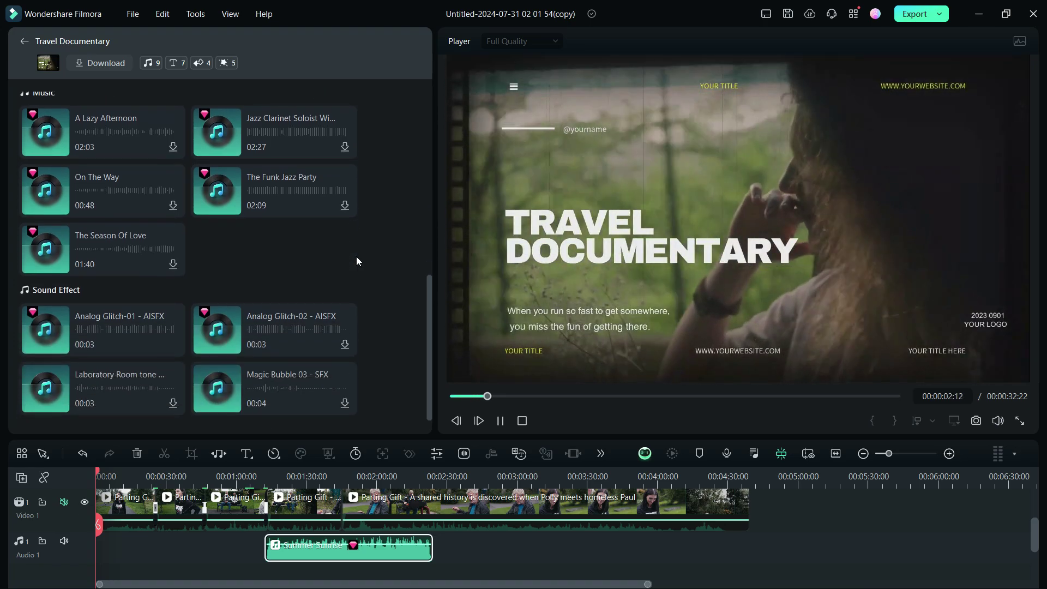
scroll(355, 256, "up", 7)
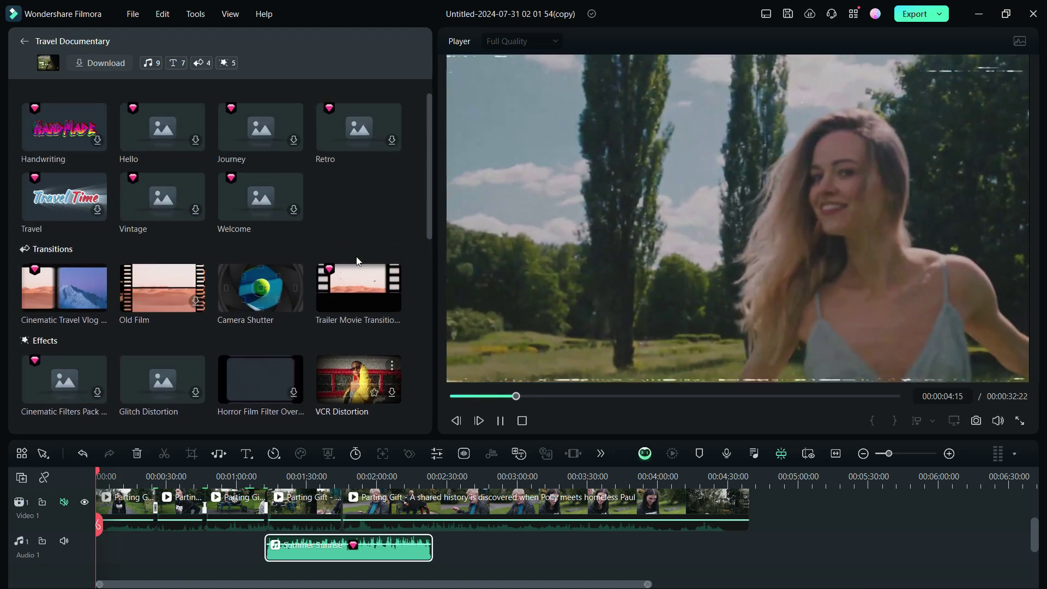
scroll(356, 256, "up", 2)
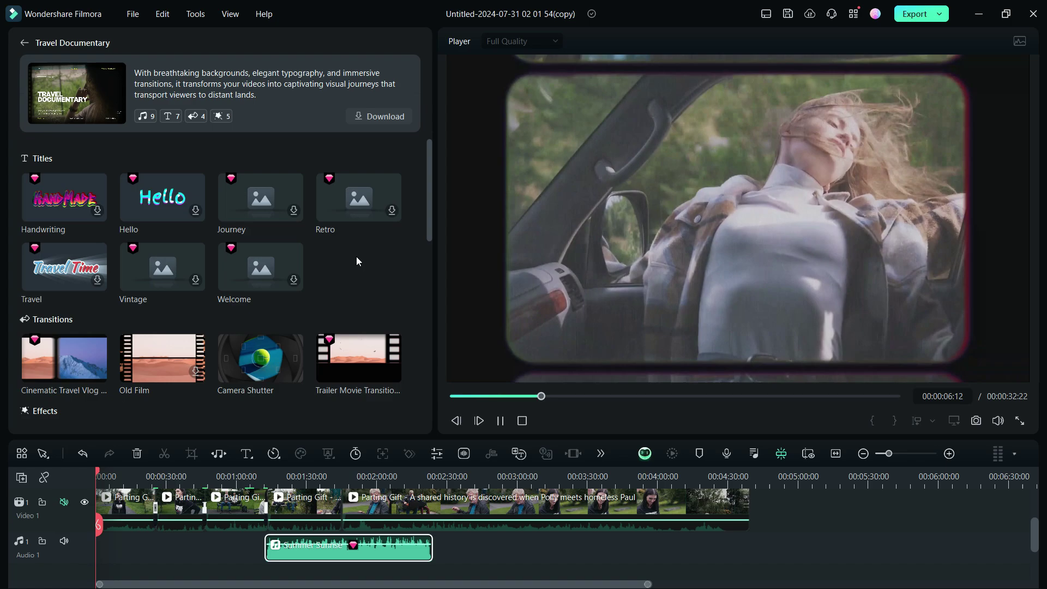